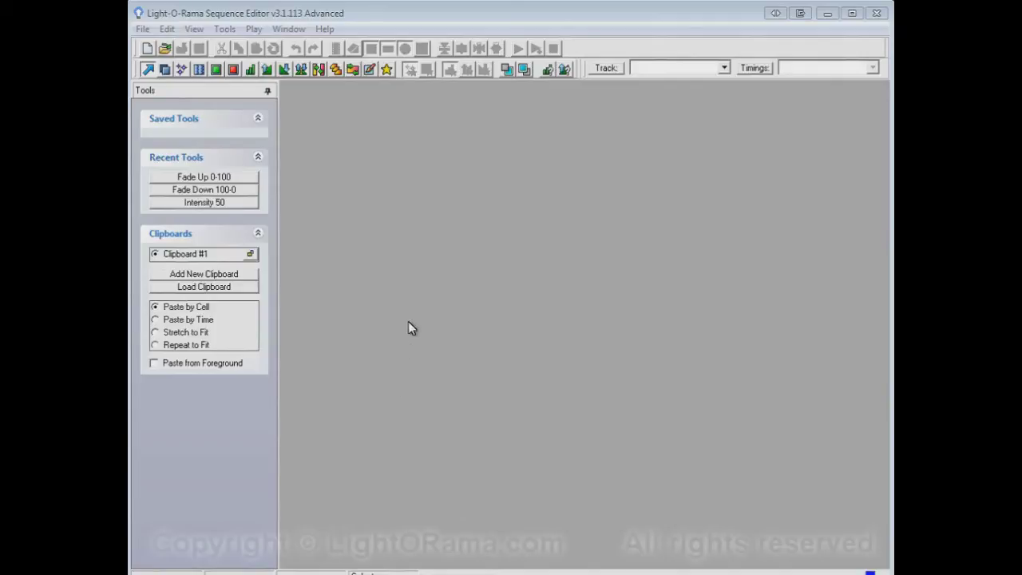
Step: Create a new musical sequence from '04 - The Elements' mp3 with no timings, saving these options as defaults
left_click(147, 49)
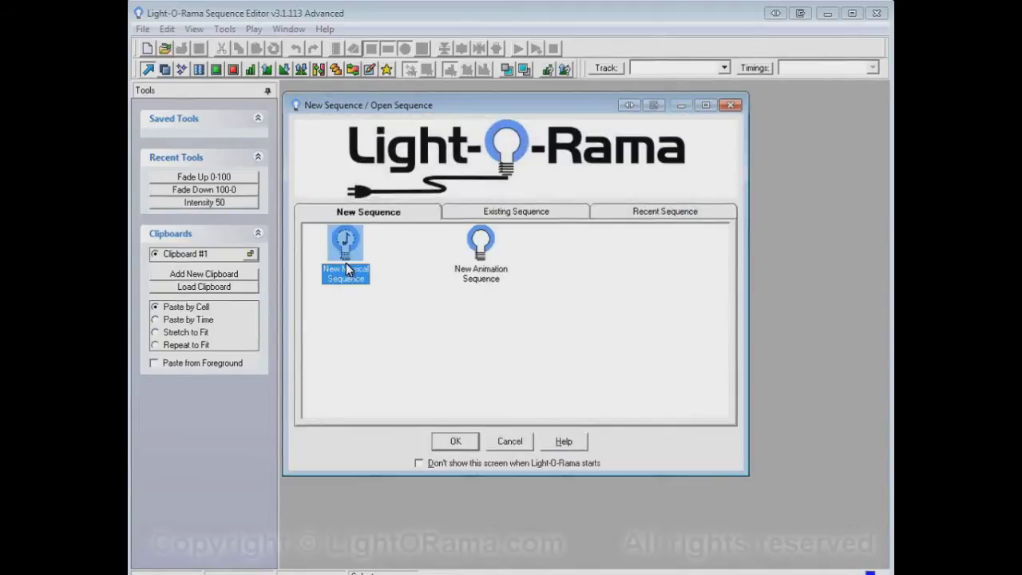
left_click(464, 445)
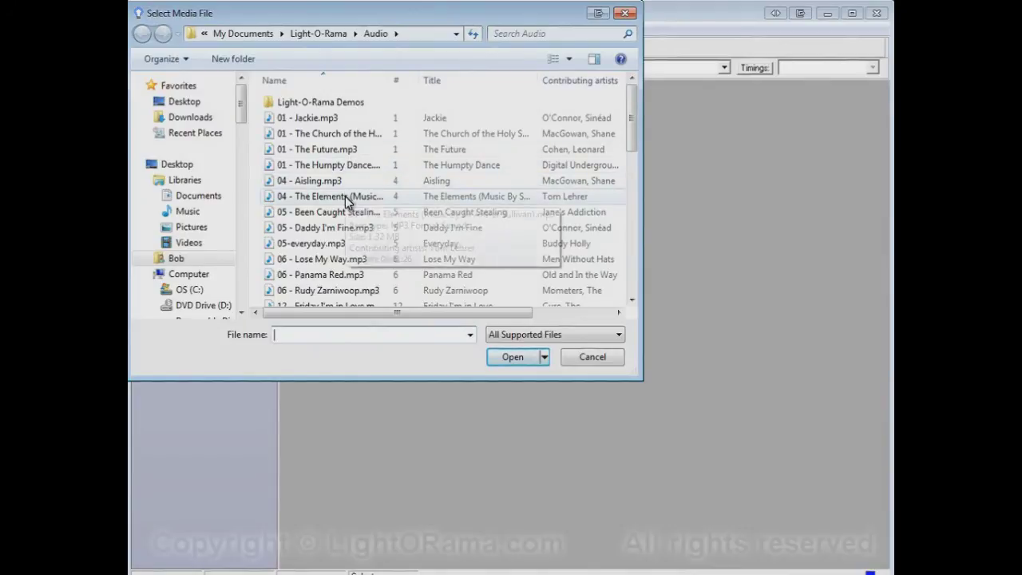
left_click(345, 195)
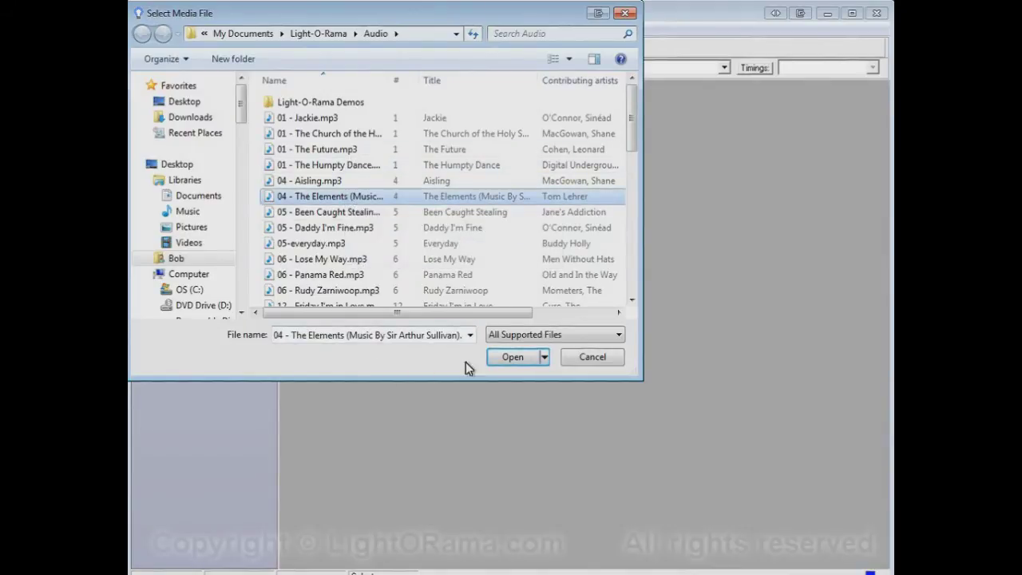
left_click(511, 358)
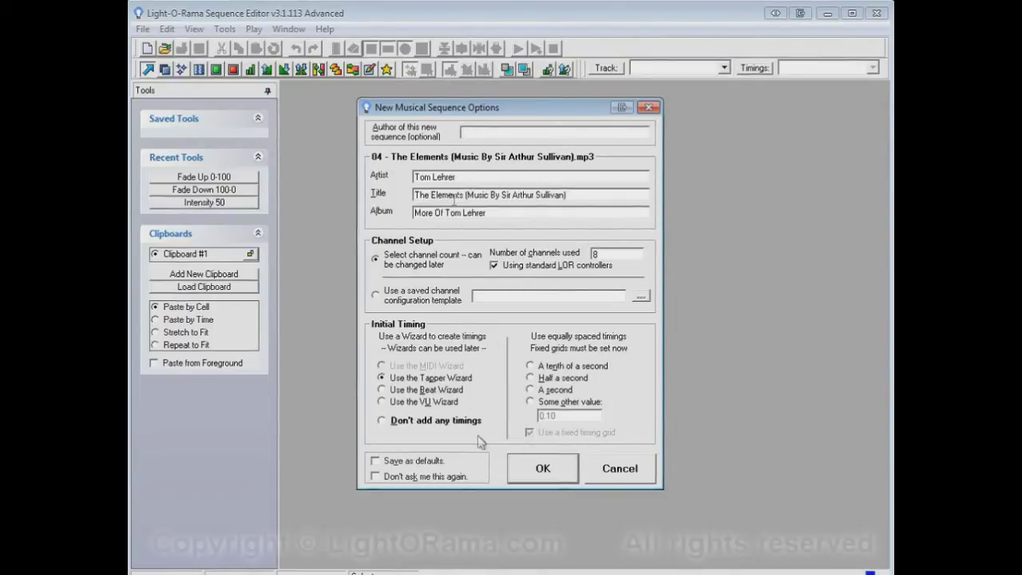
left_click(447, 429)
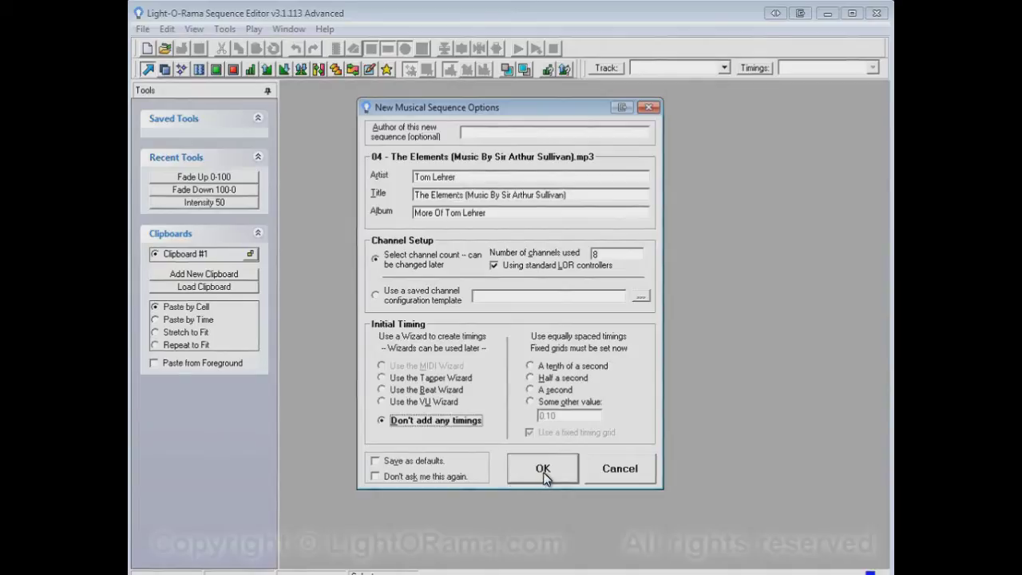
left_click(413, 463)
left_click(542, 470)
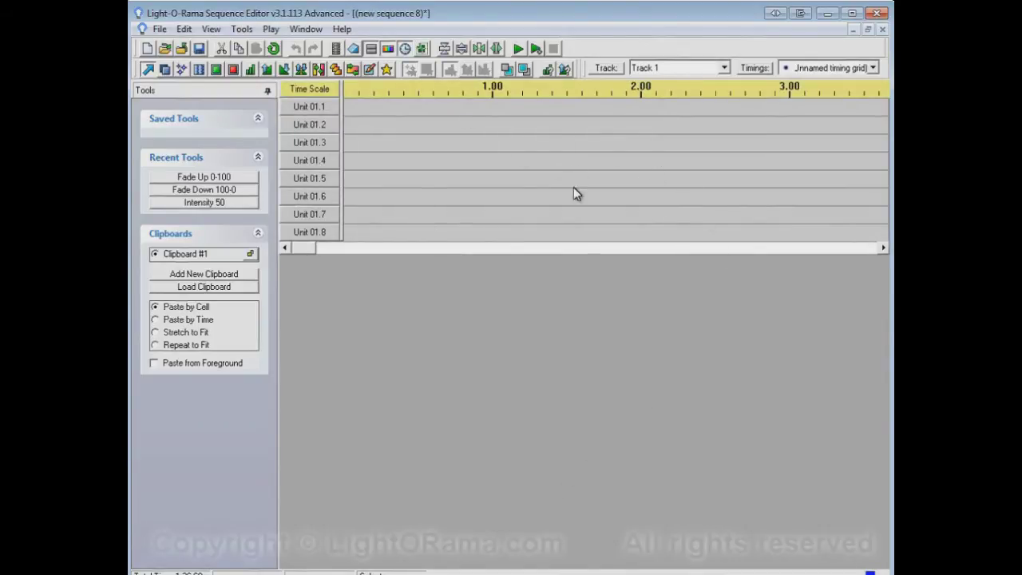
left_click(518, 49)
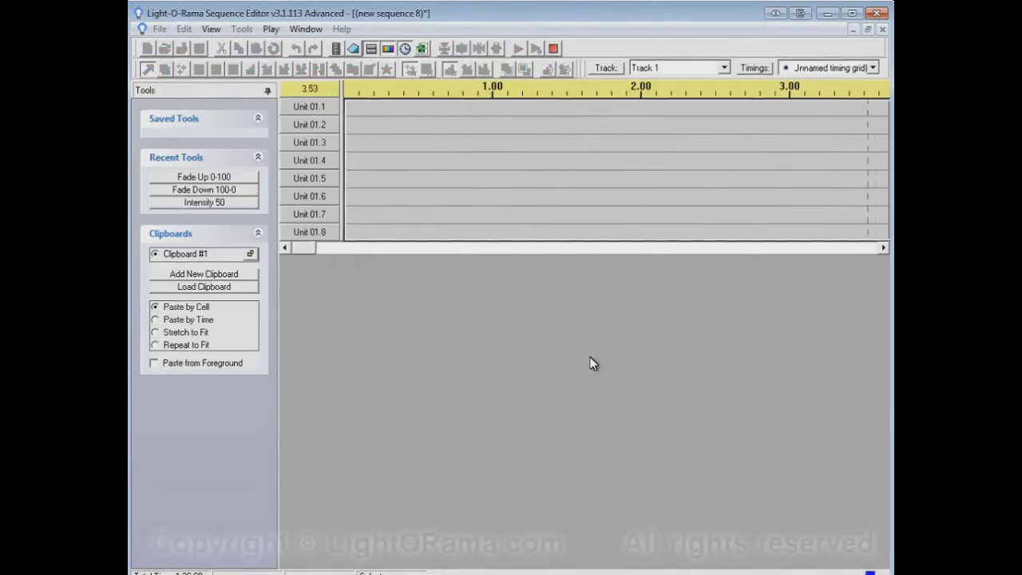
left_click(553, 49)
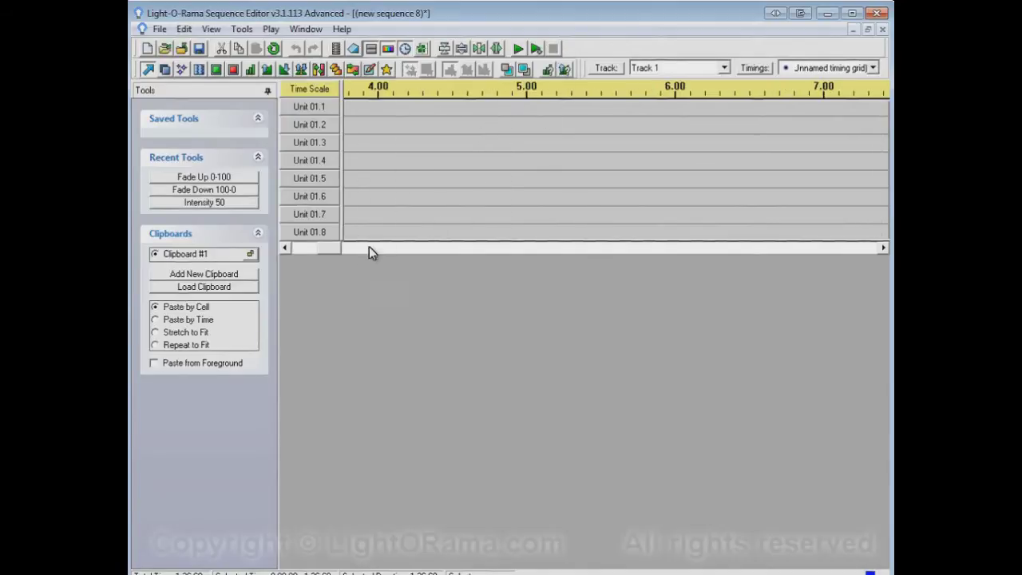
left_click_drag(336, 251, 308, 248)
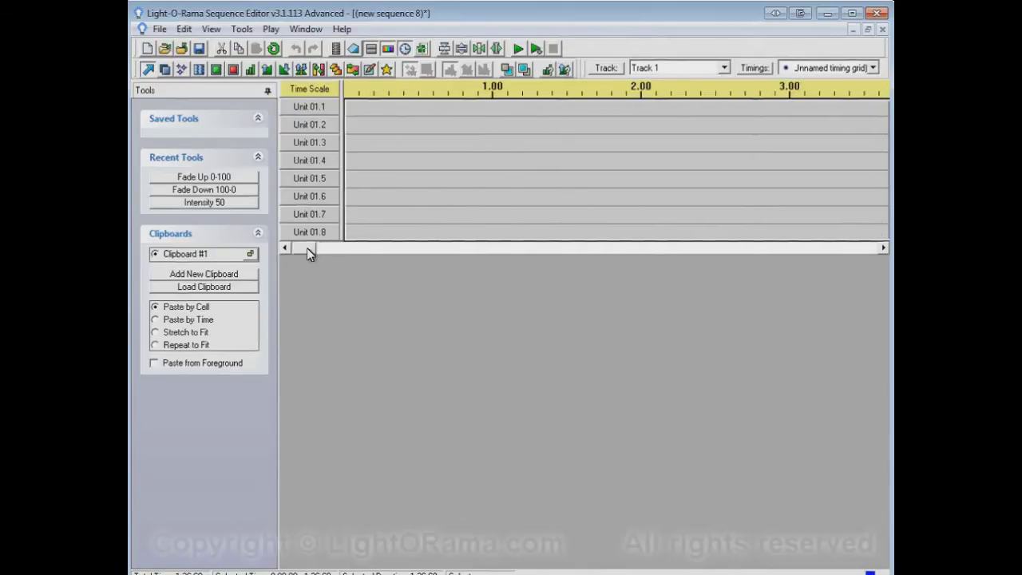
Step: Show the song's waveform above the channels, then play and stop the song to check it
left_click(425, 48)
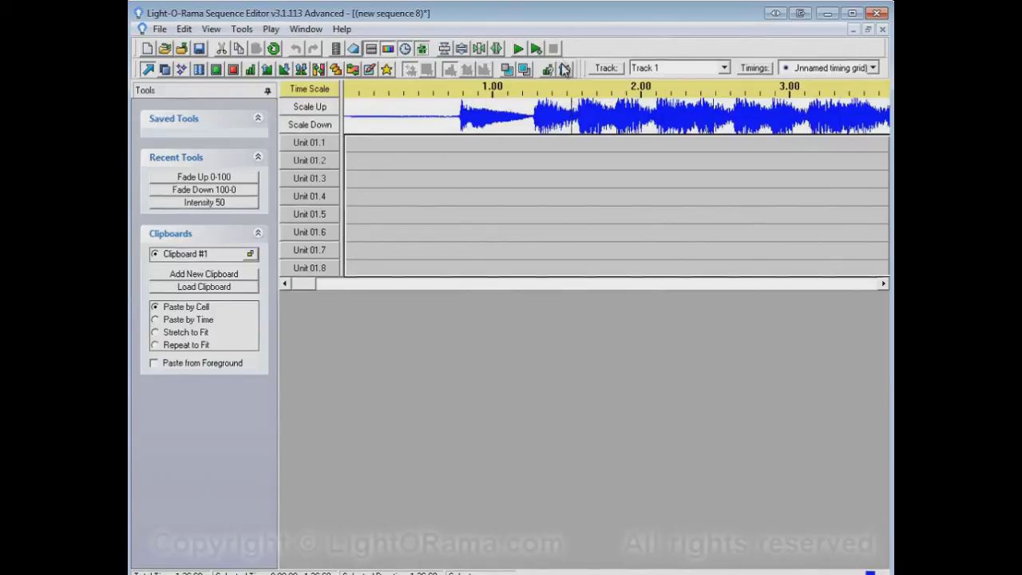
left_click(520, 50)
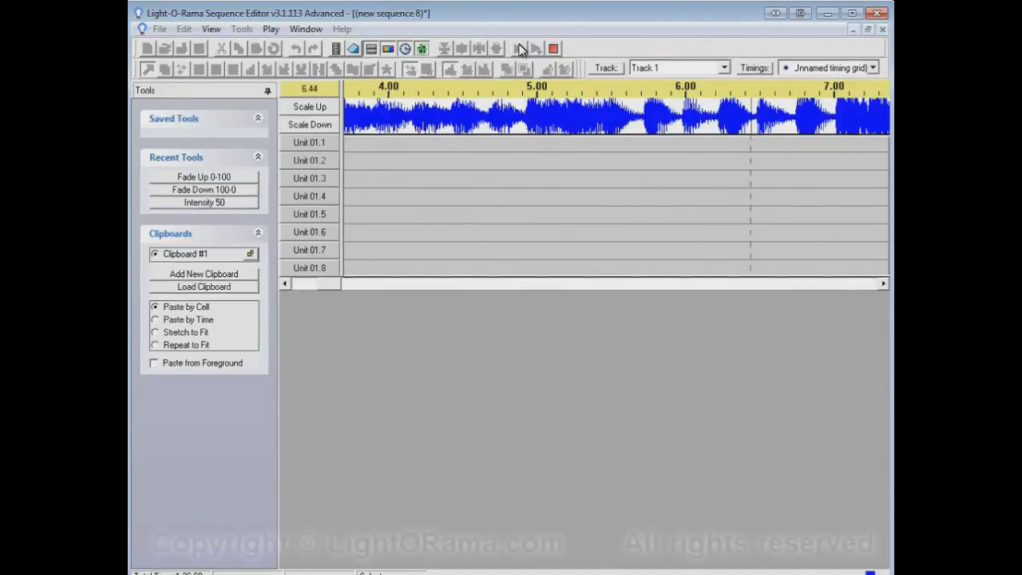
left_click(557, 49)
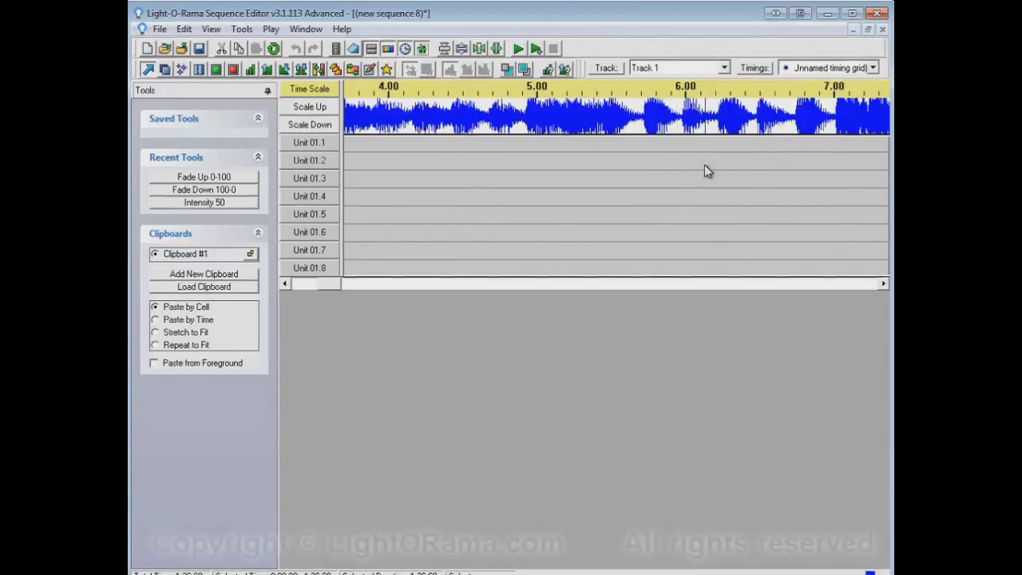
Step: Insert timing marks at 0:05.72, 0:05.98, 0:06.21 and 0:06.55 across the channel grid
right_click(646, 155)
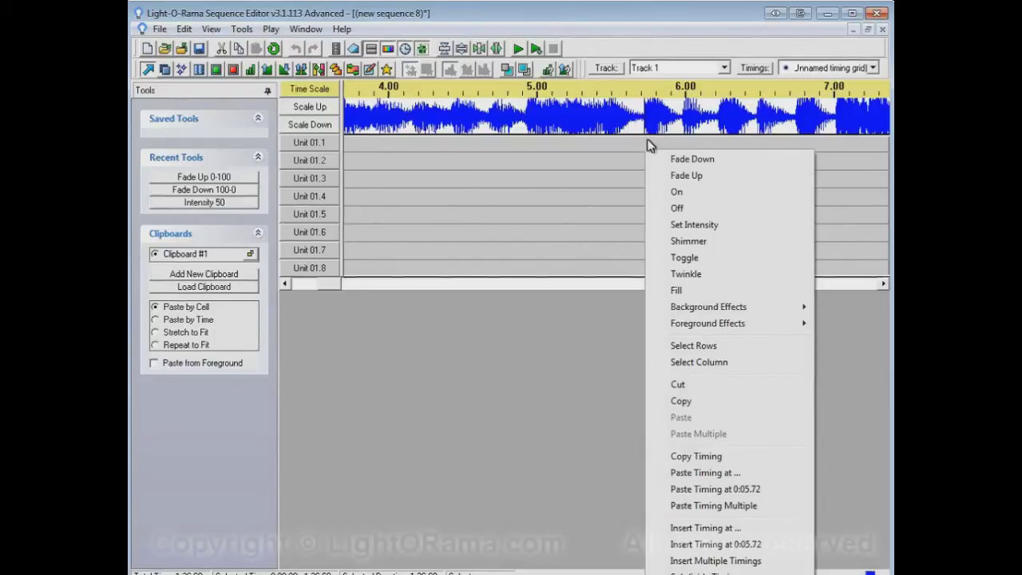
left_click(706, 544)
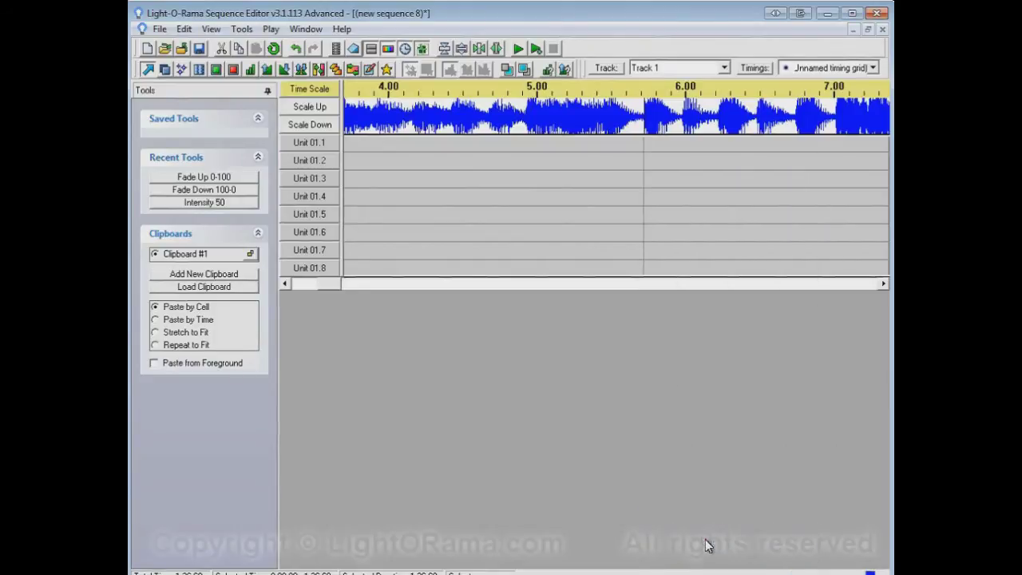
right_click(684, 177)
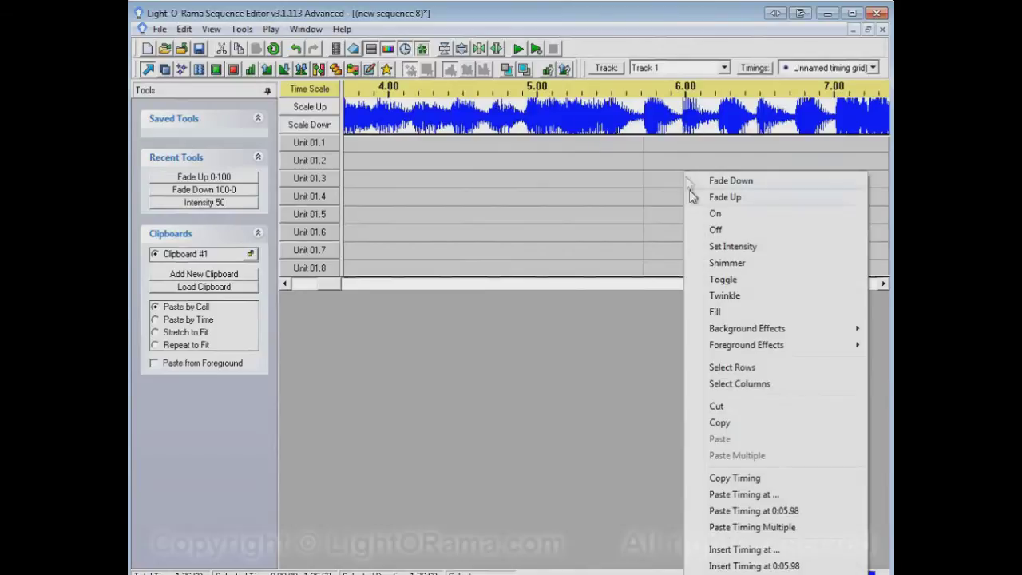
left_click(768, 565)
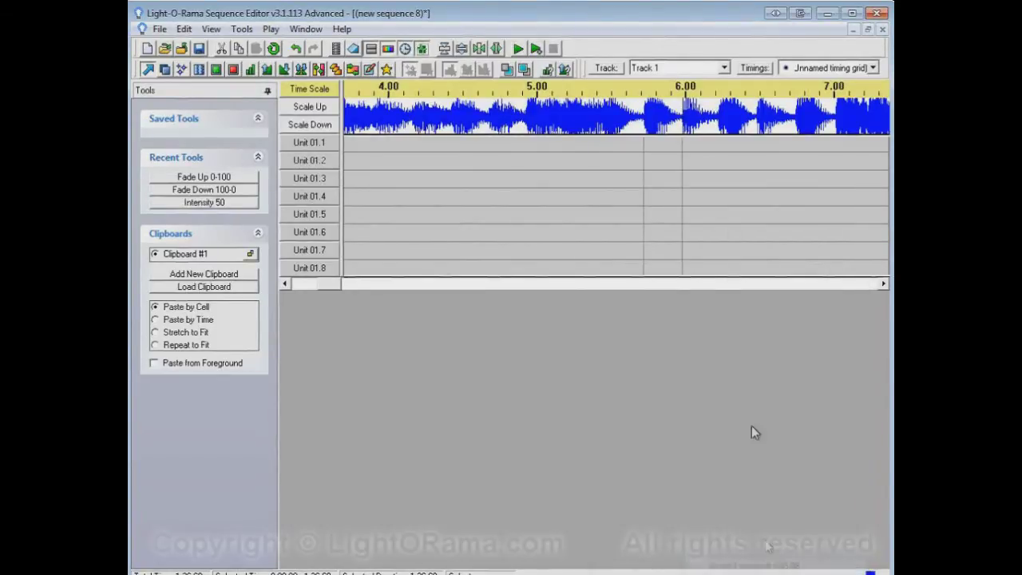
right_click(718, 142)
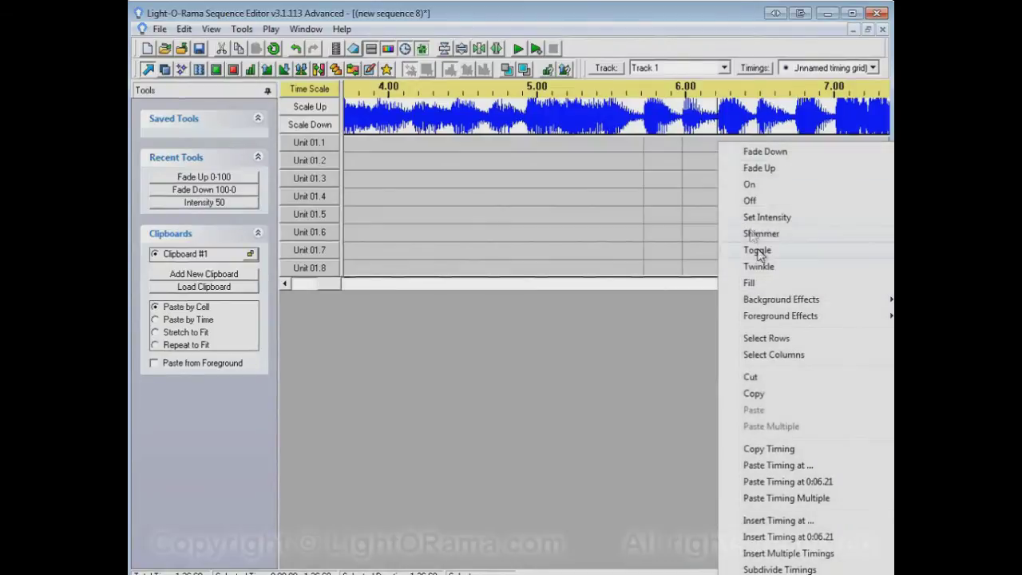
left_click(796, 540)
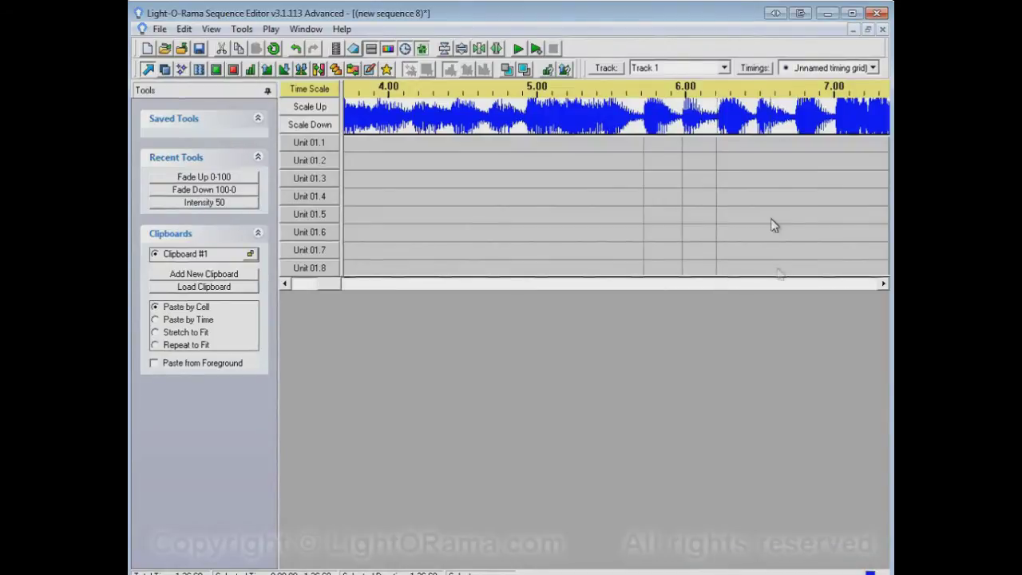
right_click(769, 164)
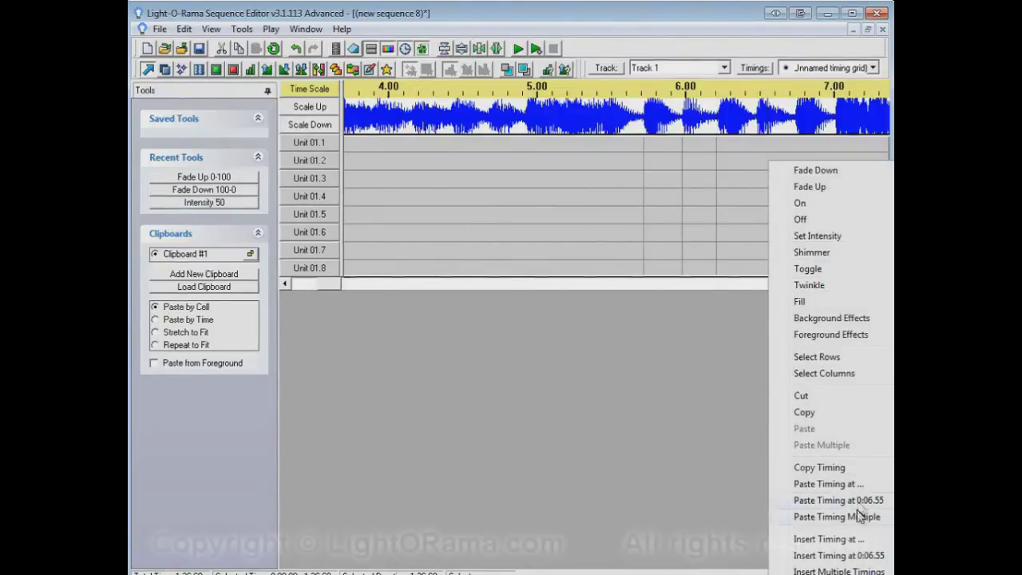
left_click(860, 557)
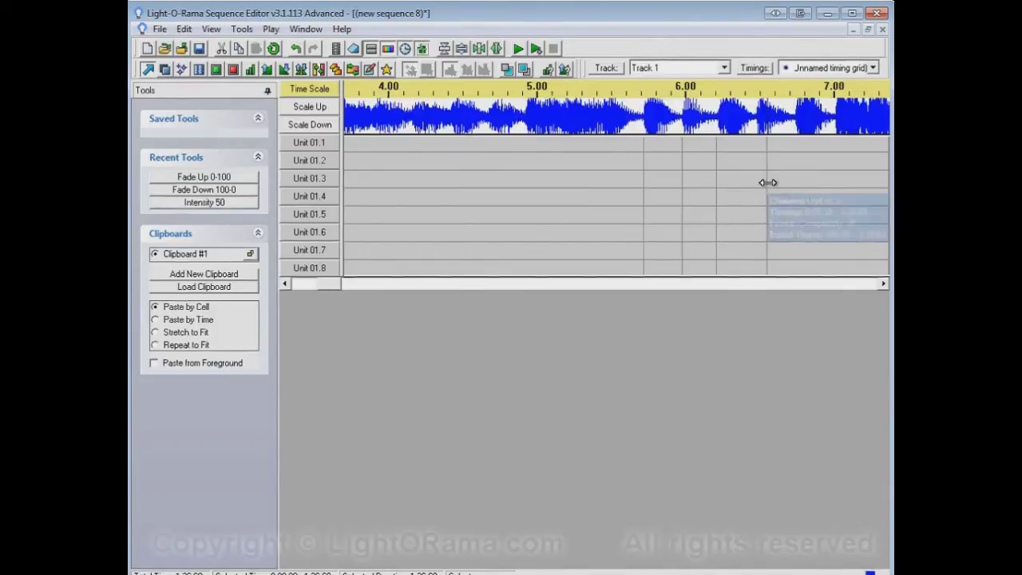
Step: Drag the 6.55 s timing line slightly left, to just before 6.5 seconds
left_click_drag(767, 182, 758, 183)
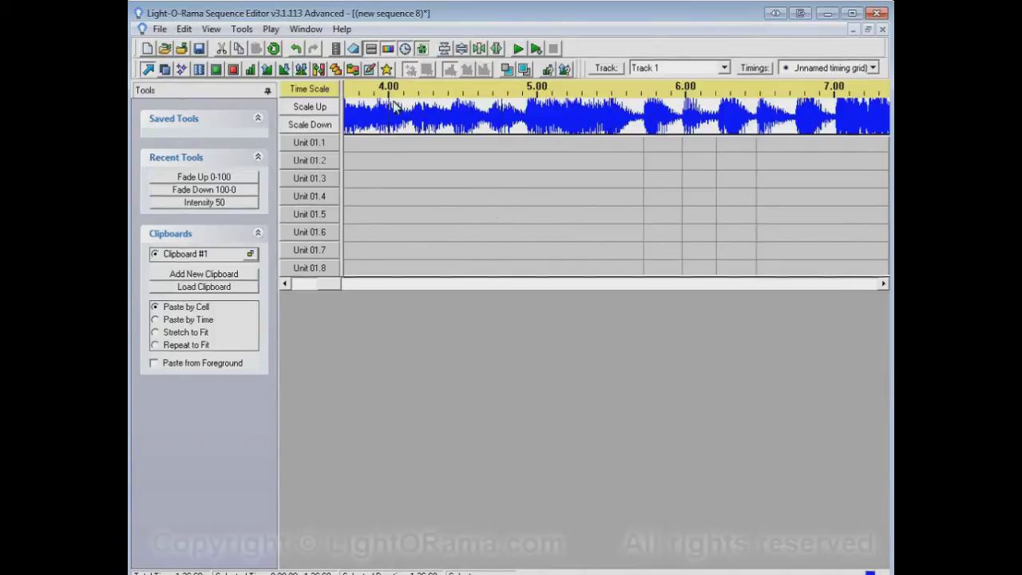
Step: Scale the waveform amplitude down once, then up four times
left_click(317, 125)
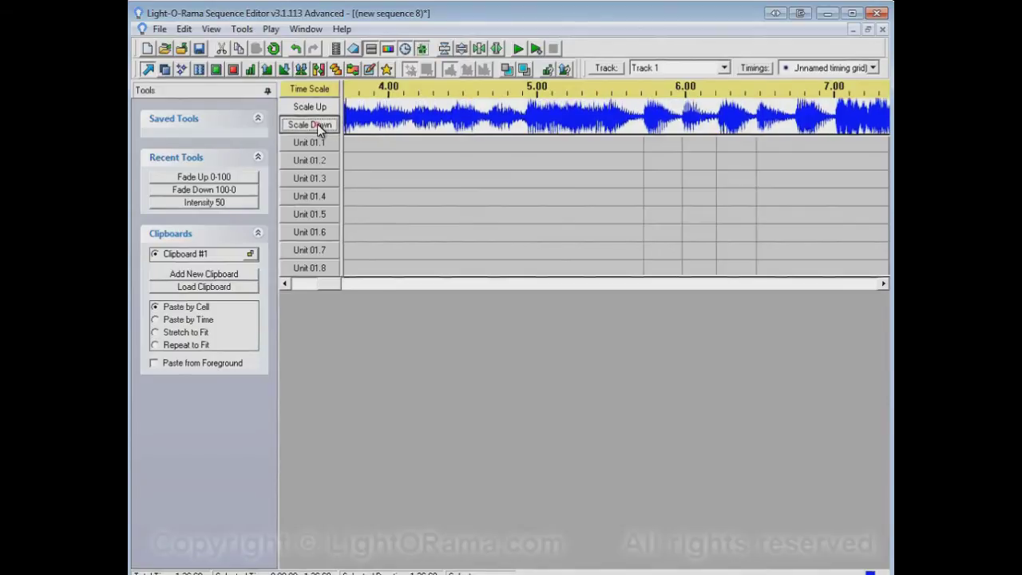
left_click(319, 108)
left_click(320, 108)
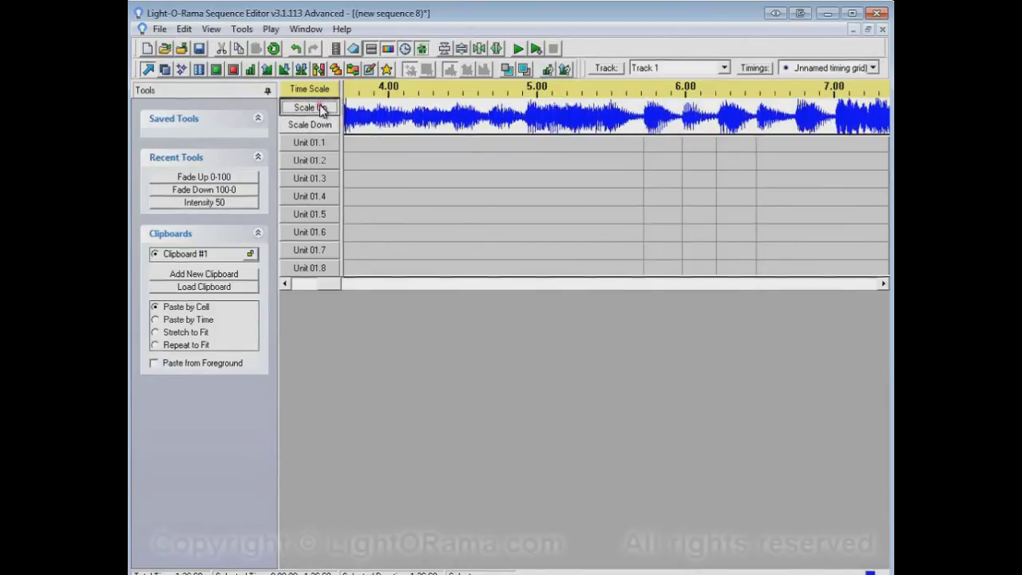
left_click(319, 108)
left_click(320, 108)
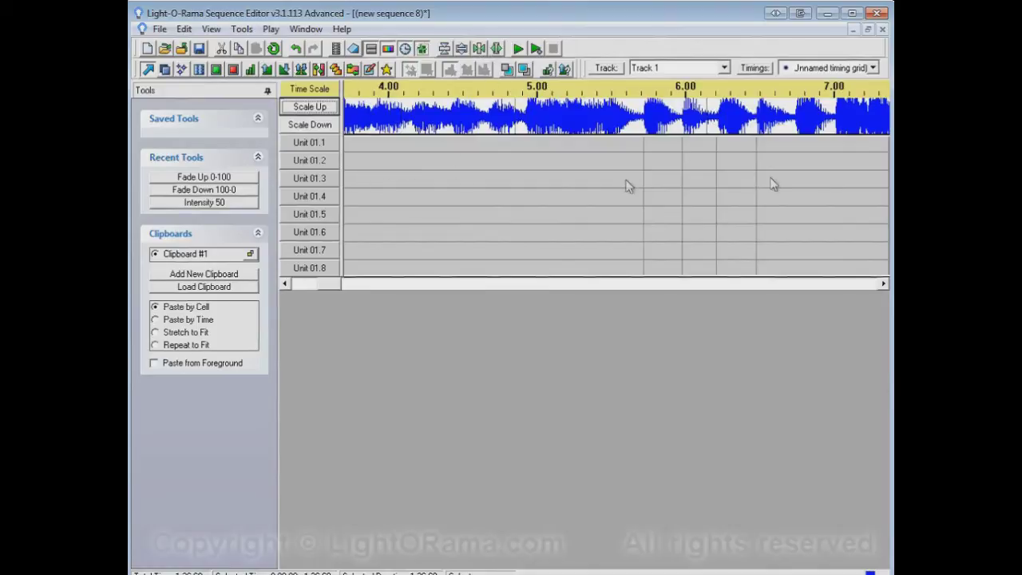
Step: Zoom the timeline in closely around the 6.00 to 8.00 second span
left_click(497, 49)
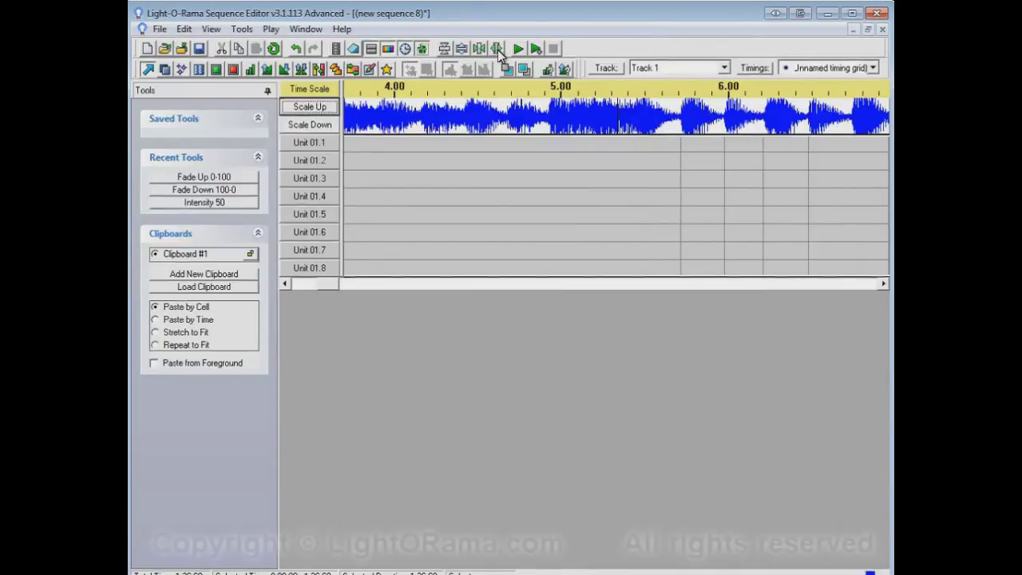
left_click(497, 50)
left_click(497, 49)
left_click(498, 50)
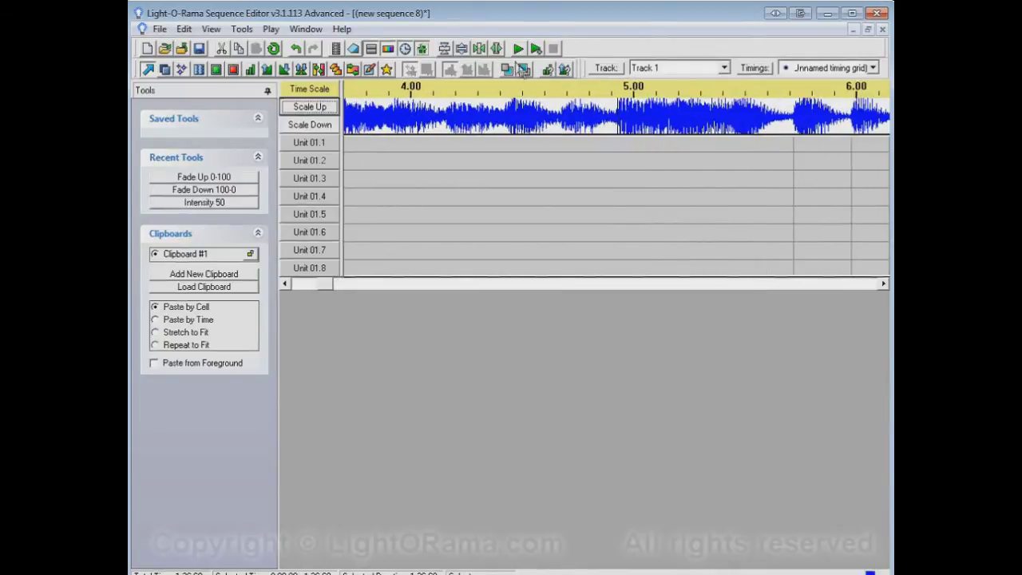
left_click(884, 283)
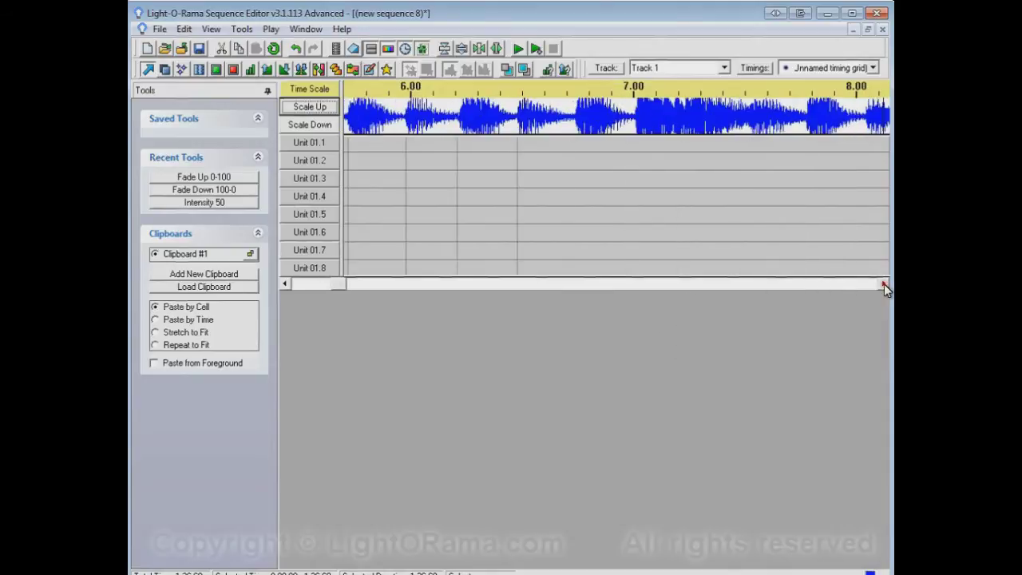
left_click(885, 283)
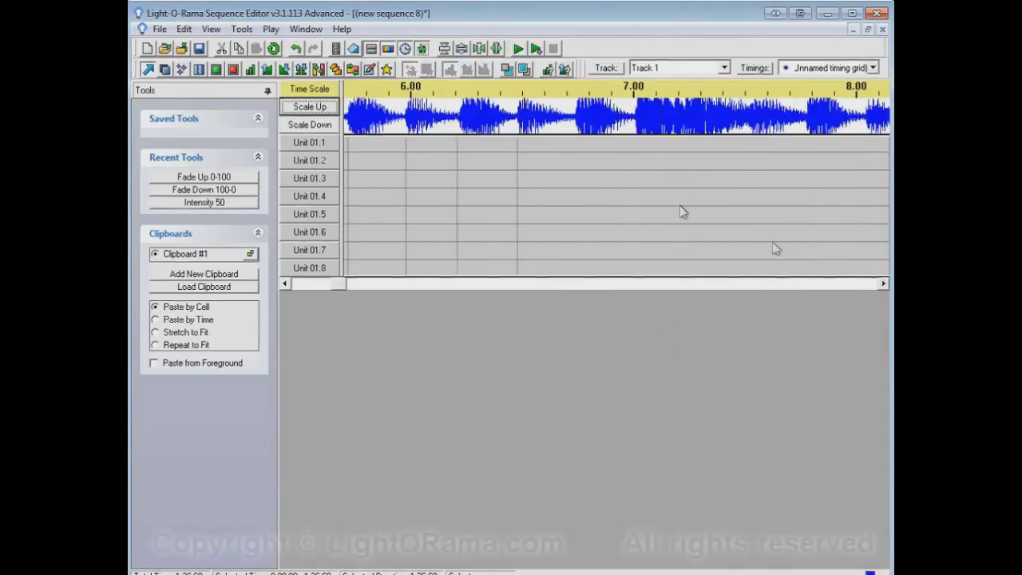
left_click(498, 48)
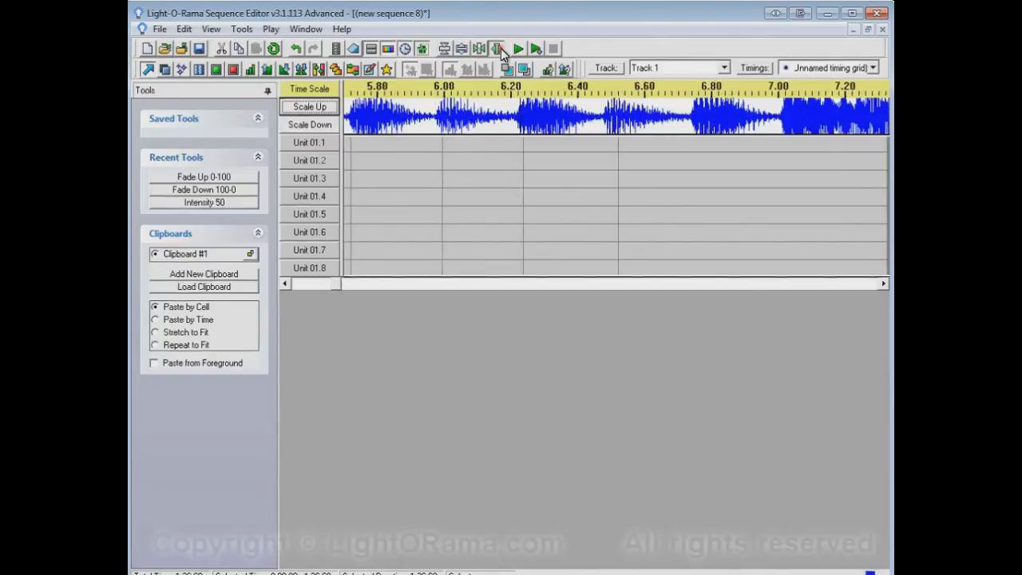
left_click(501, 48)
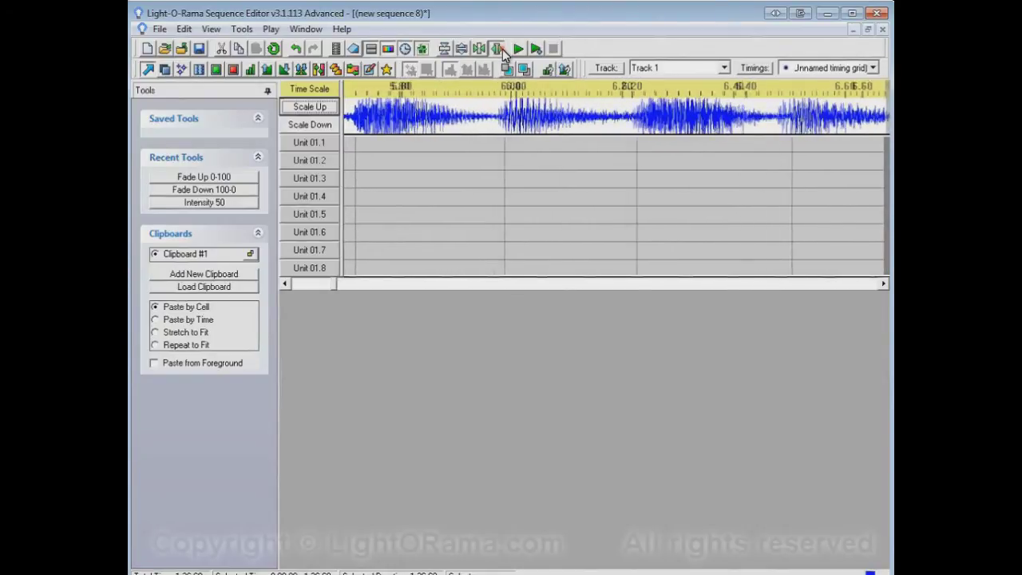
left_click(502, 49)
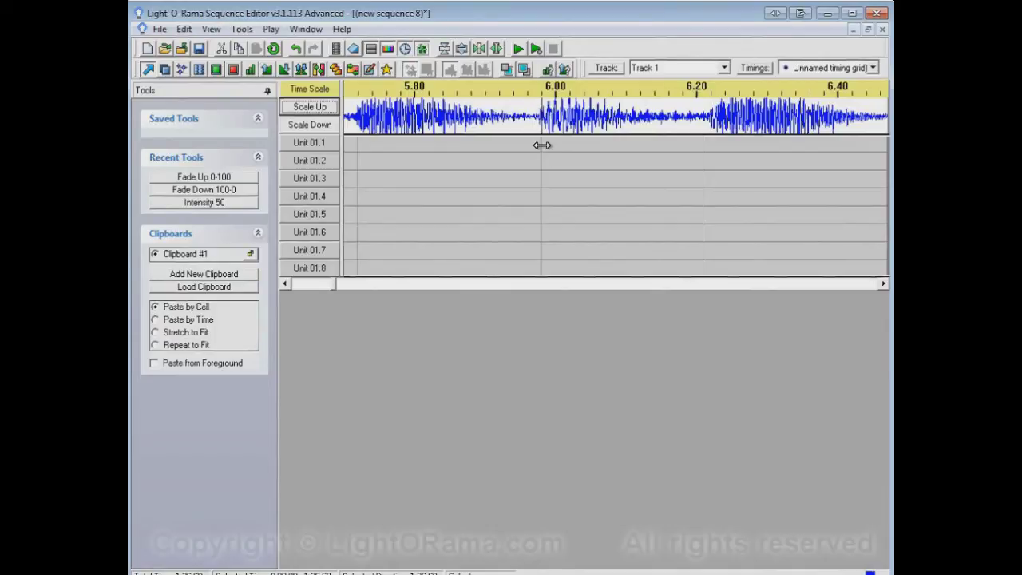
Step: Nudge the timing line near 6.00 slightly earlier, then close new sequence 8 without saving
left_click_drag(540, 148, 534, 148)
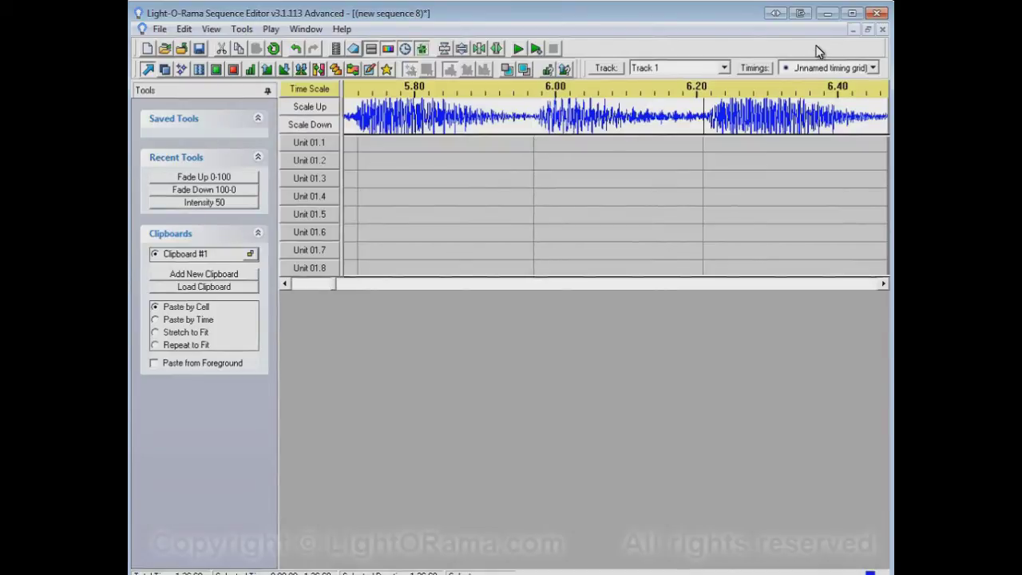
left_click(883, 29)
left_click(458, 375)
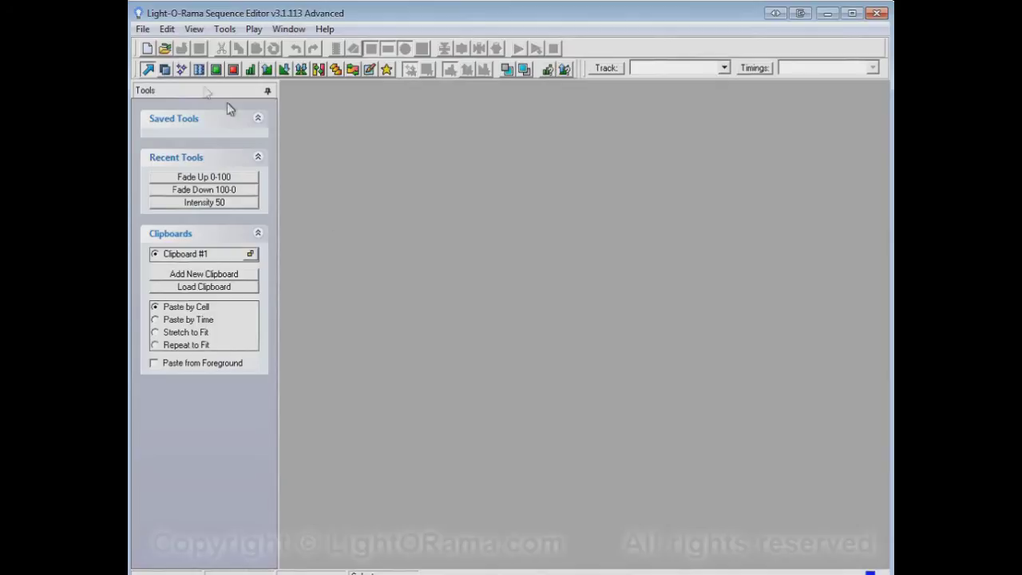
Step: Create new musical sequence 9 using the '04 - The Elements' mp3 with default options
left_click(147, 48)
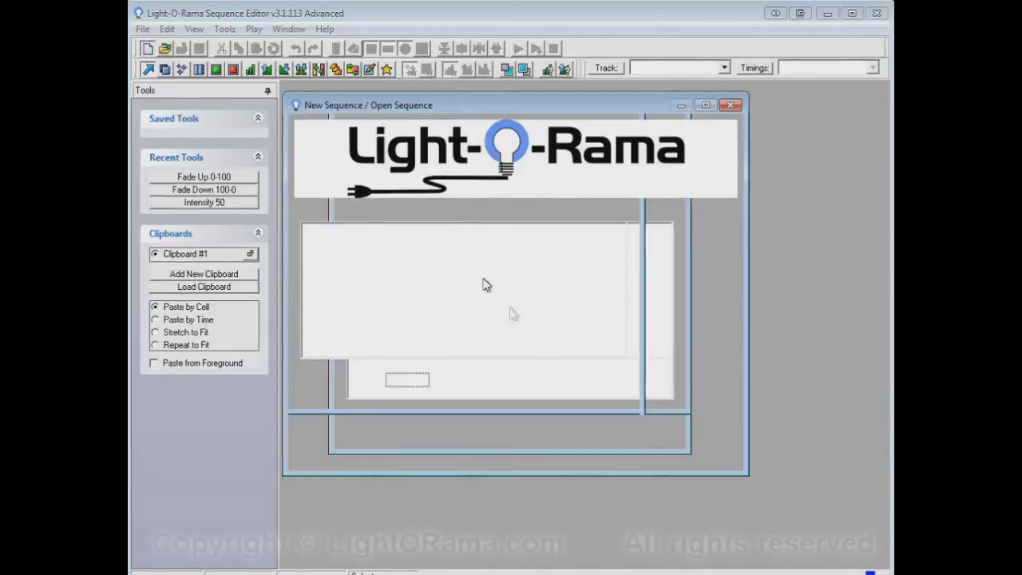
left_click(455, 441)
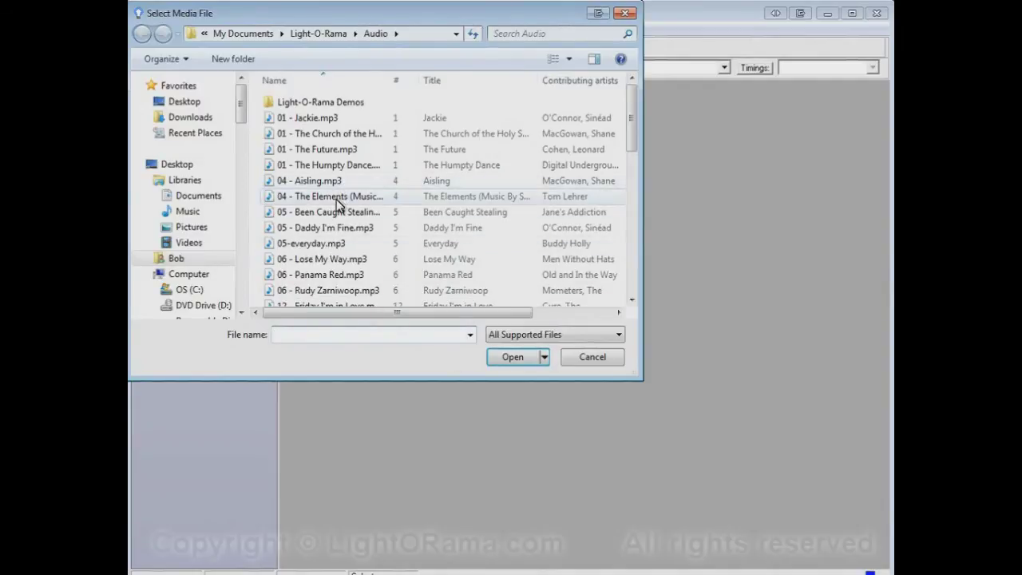
left_click(336, 199)
left_click(508, 361)
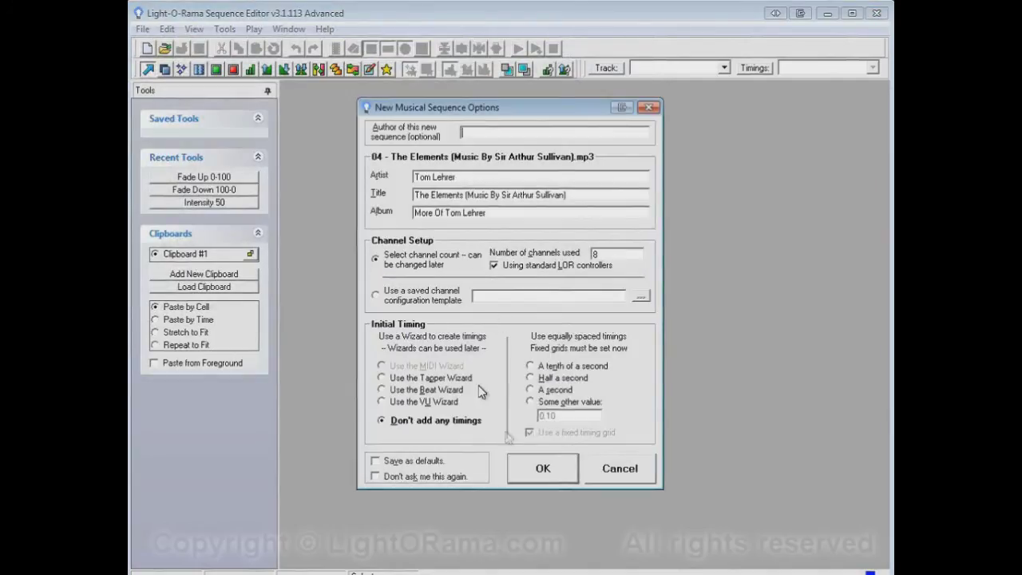
left_click(558, 474)
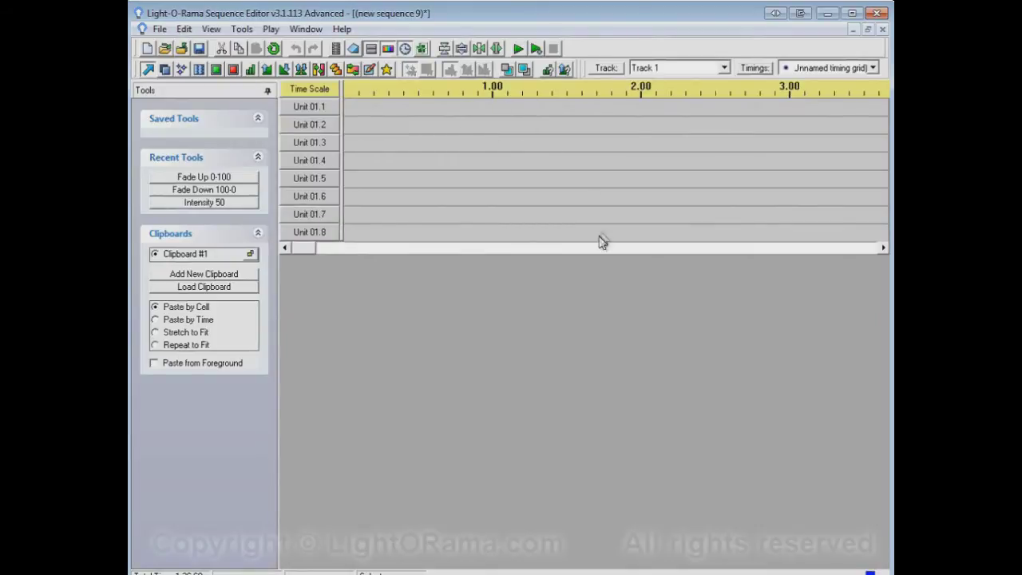
Step: Toggle the waveform display on and off twice, leaving it hidden
left_click(423, 48)
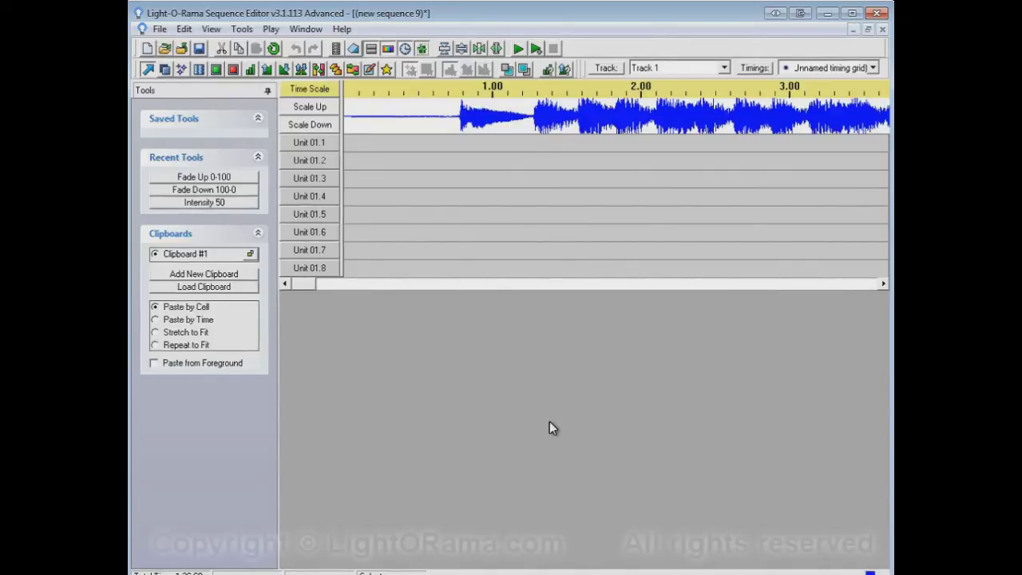
left_click(428, 51)
left_click(427, 49)
left_click(427, 48)
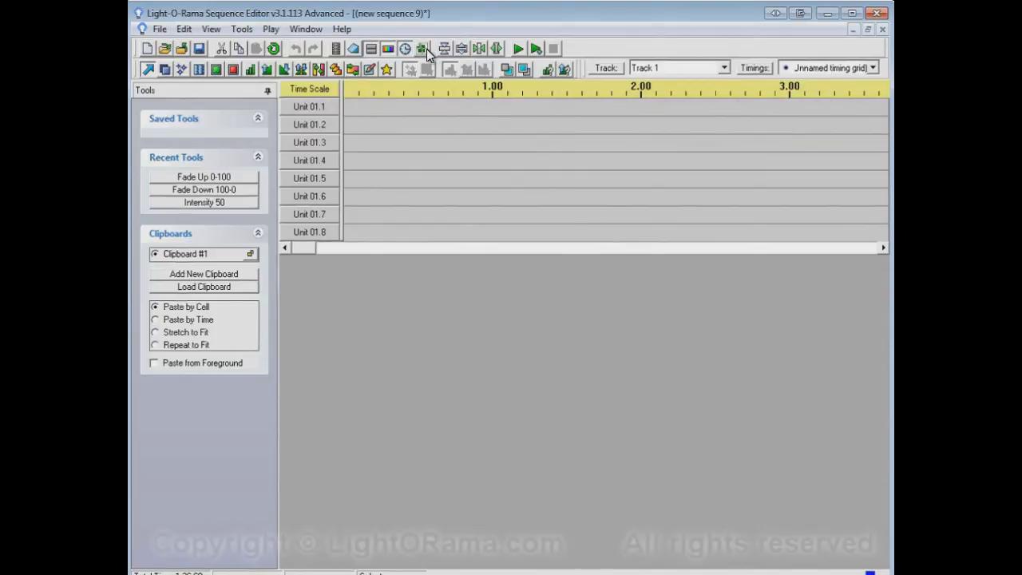
Step: Turn on View Wave Form by Default in Edit > Preferences > Display Preferences
left_click(187, 30)
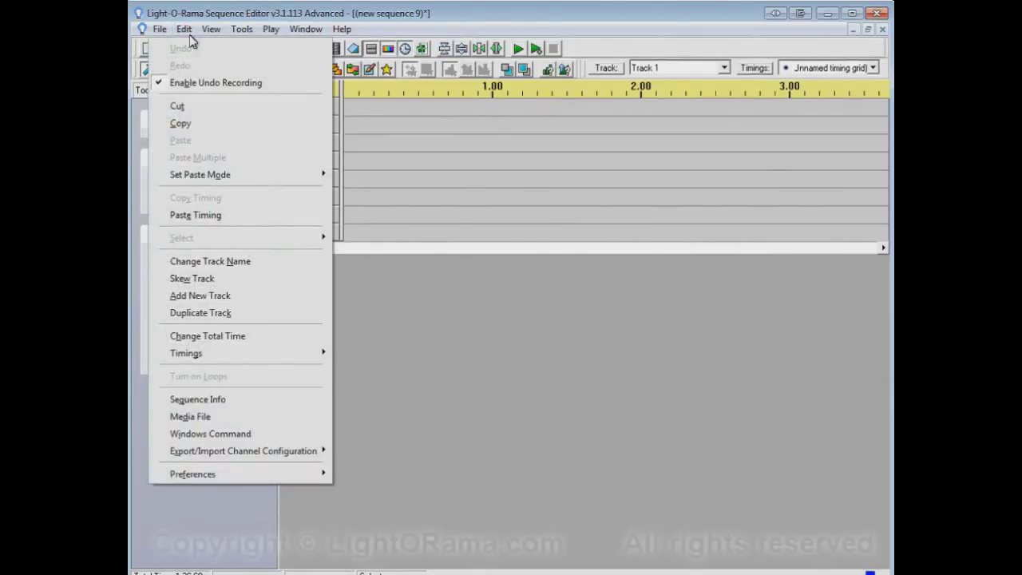
mouse_move(263, 476)
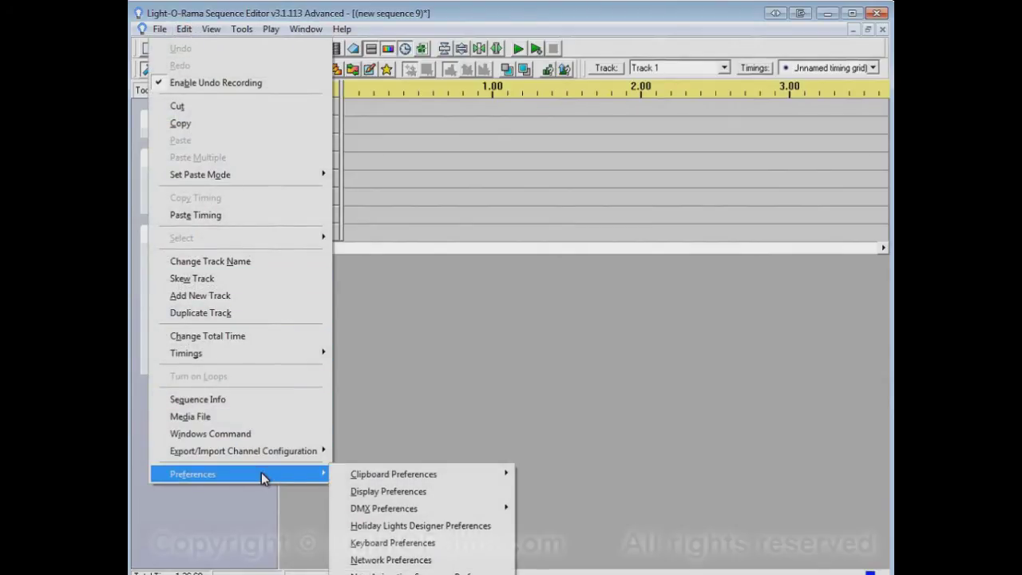
left_click(400, 492)
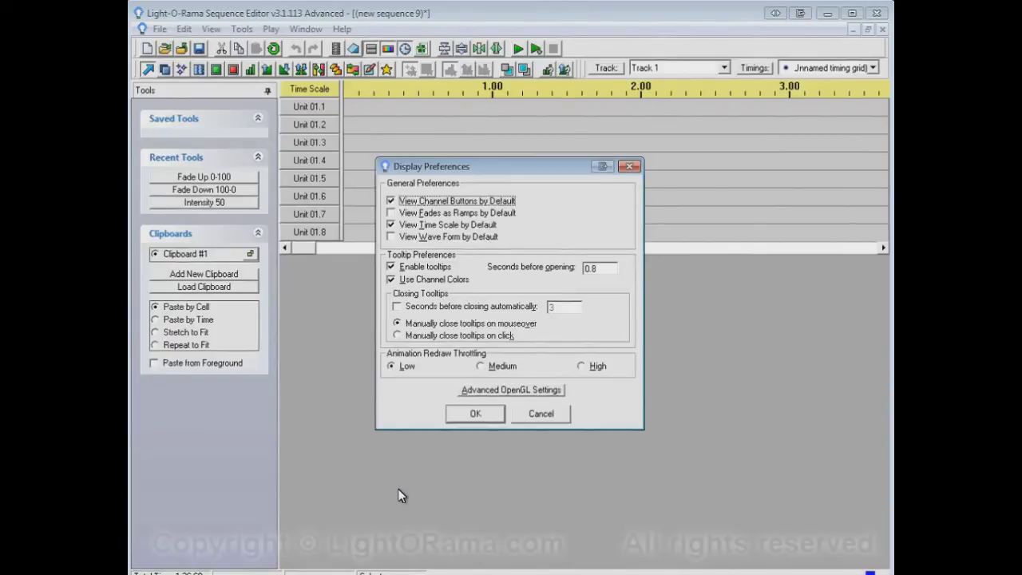
left_click(391, 238)
left_click(475, 414)
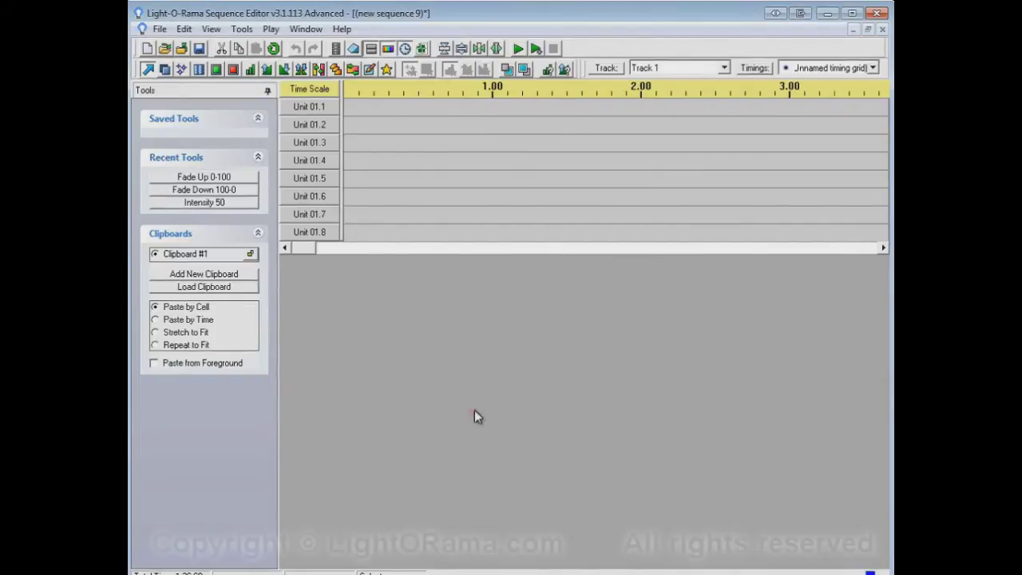
Step: Discard sequence 9 unsaved and create new musical sequence 10 from '04 - The Elements' mp3
left_click(882, 29)
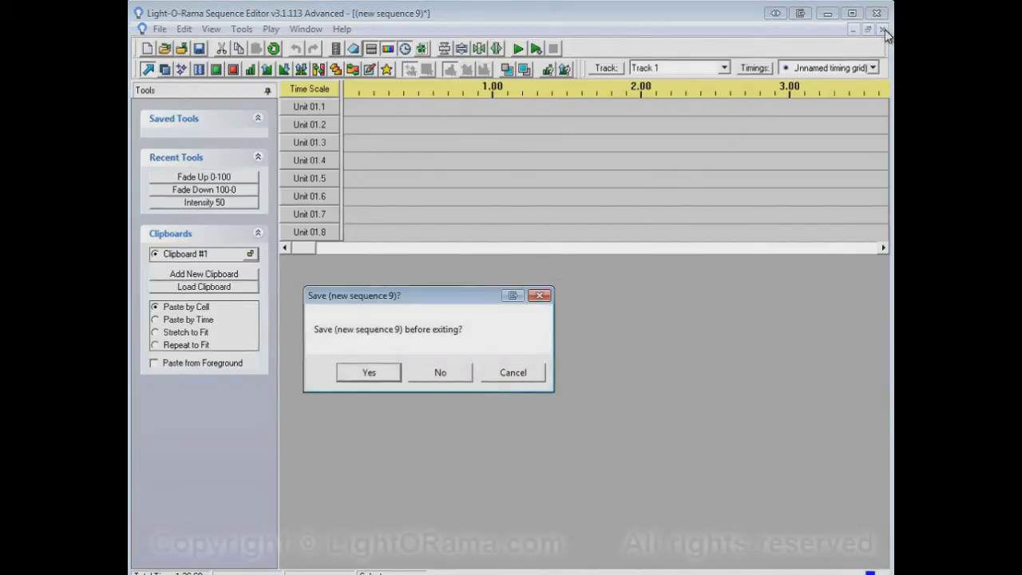
left_click(449, 370)
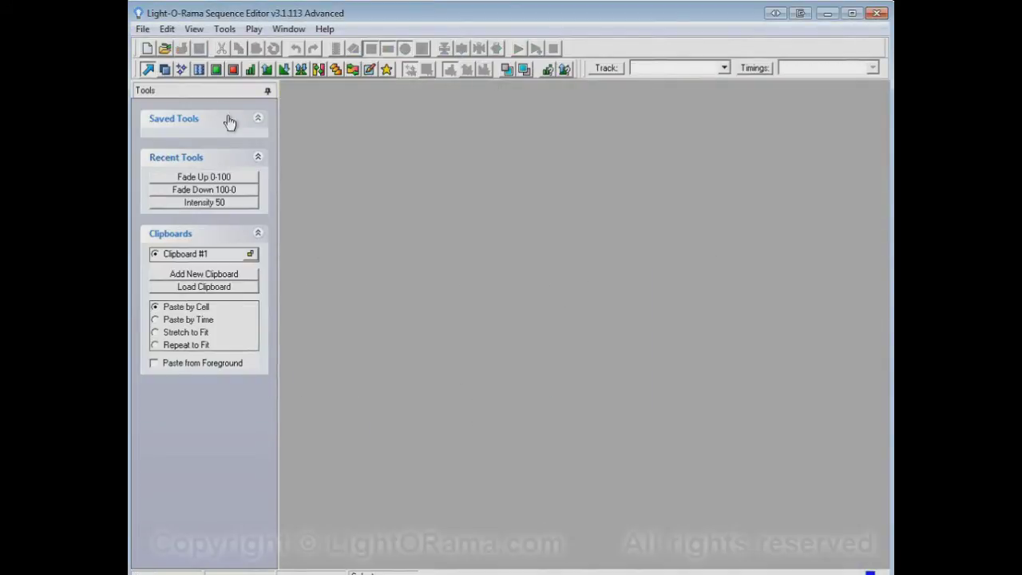
left_click(150, 50)
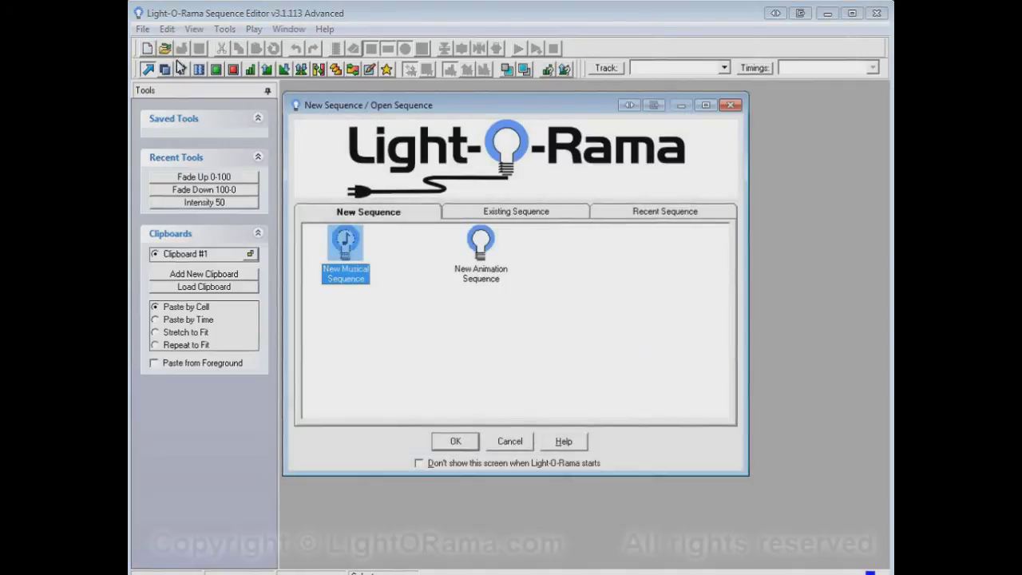
left_click(453, 442)
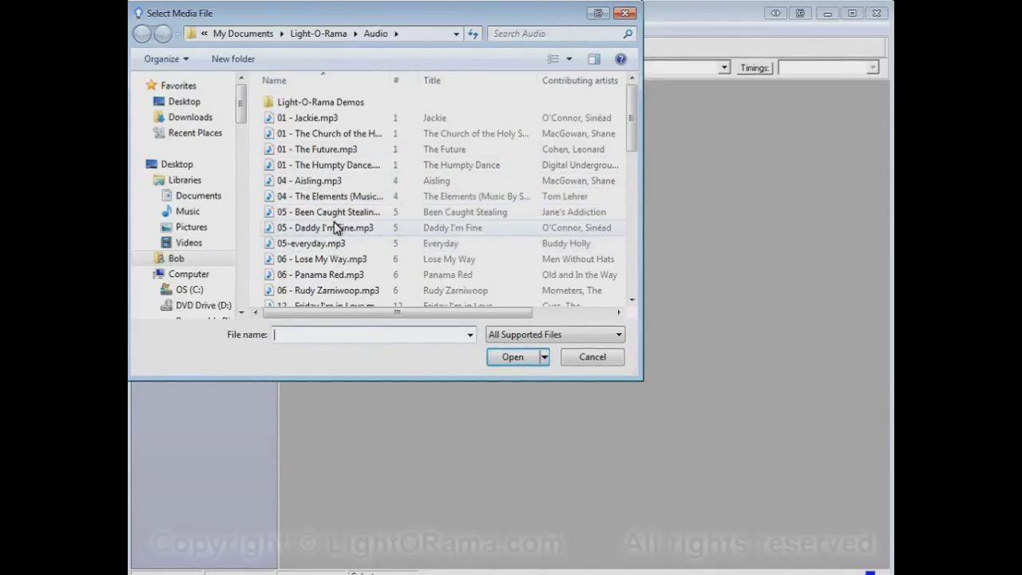
left_click(335, 198)
left_click(516, 359)
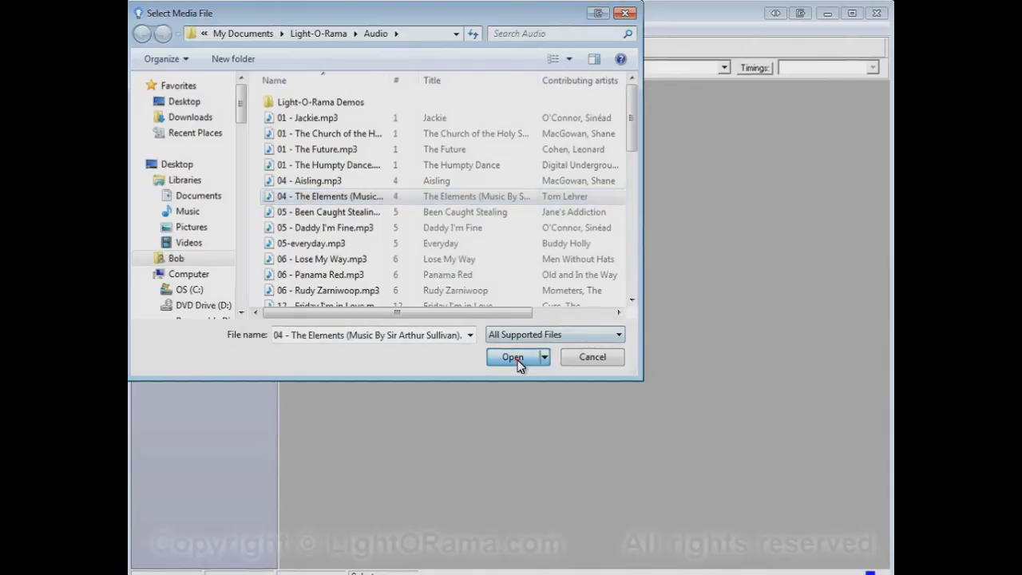
left_click(539, 469)
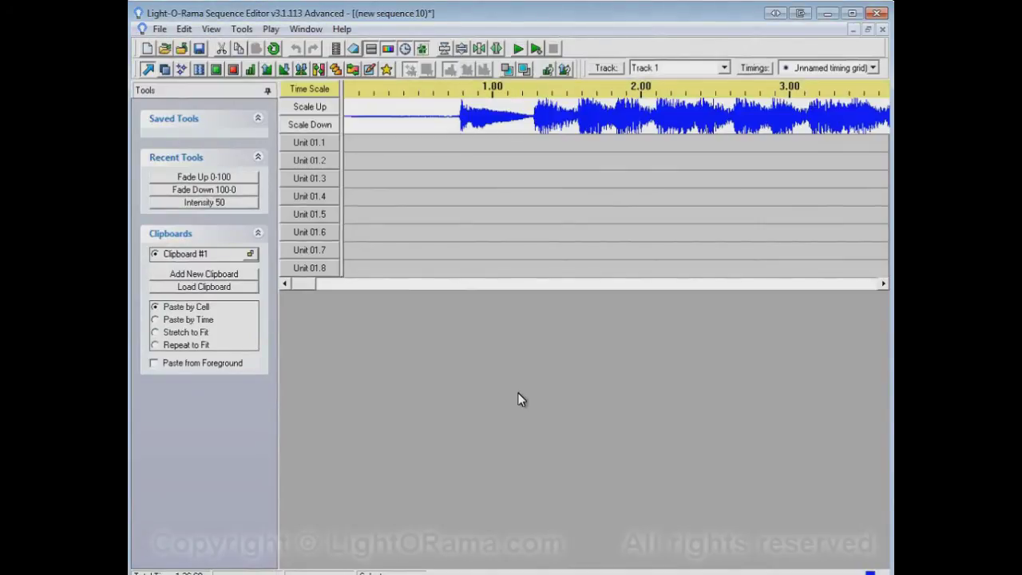
left_click(438, 116)
left_click(425, 49)
left_click(425, 50)
left_click(213, 32)
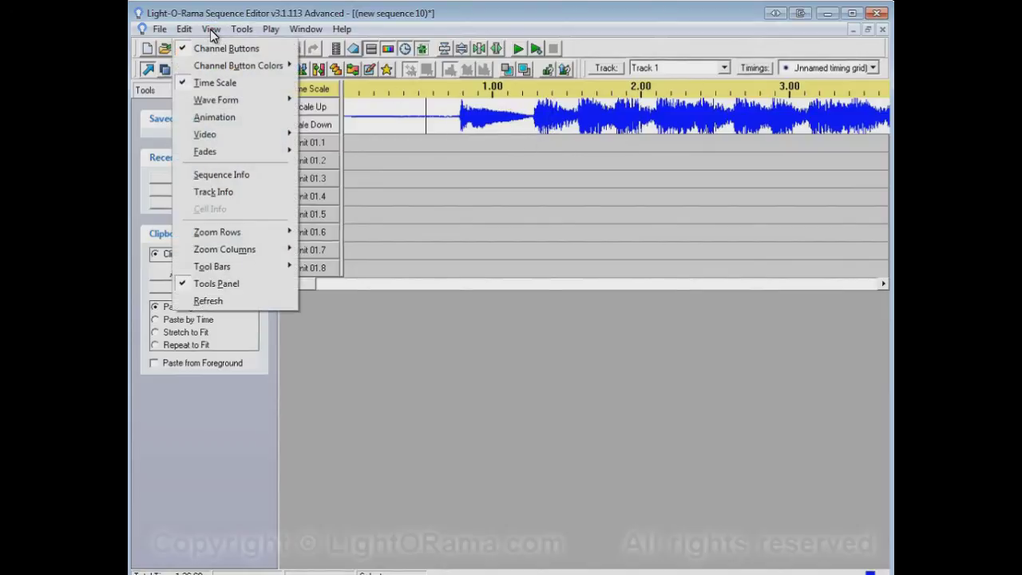
mouse_move(244, 102)
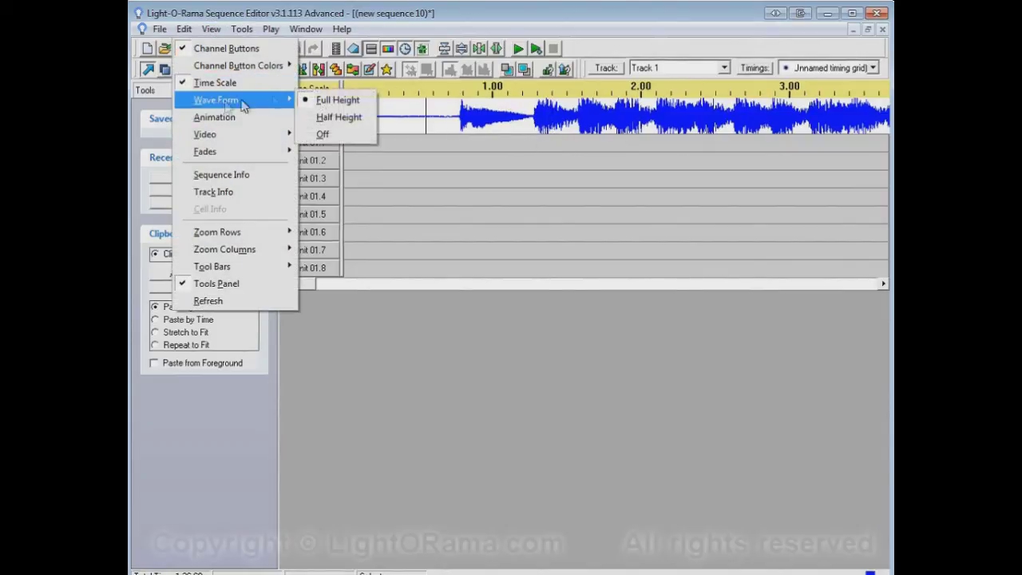
left_click(336, 117)
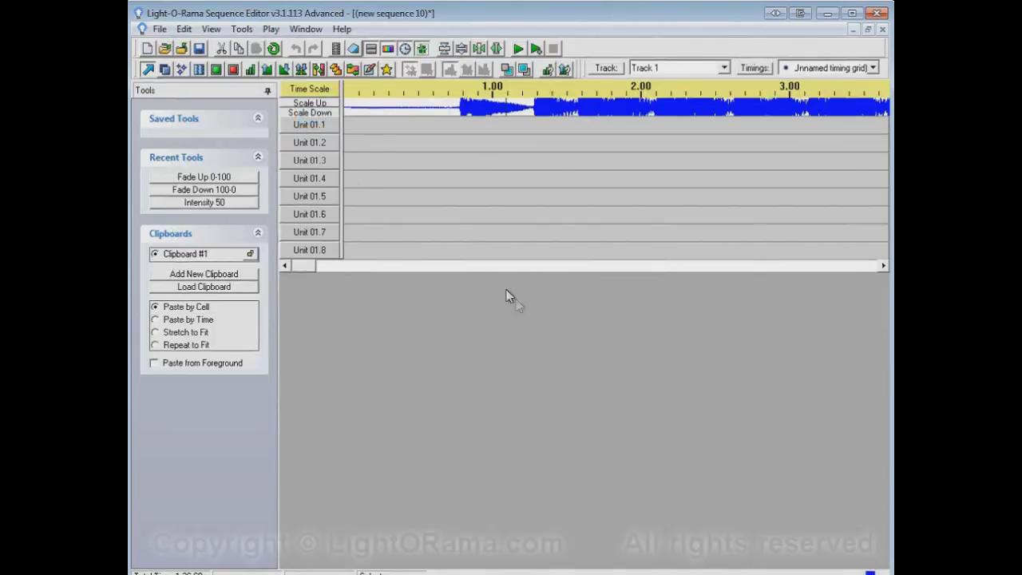
left_click(211, 29)
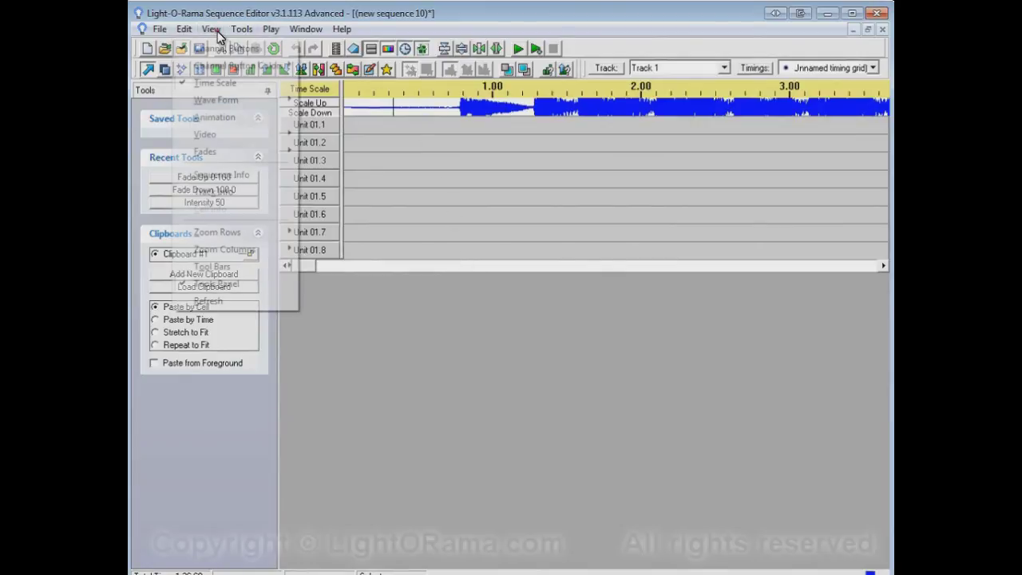
mouse_move(237, 101)
left_click(343, 100)
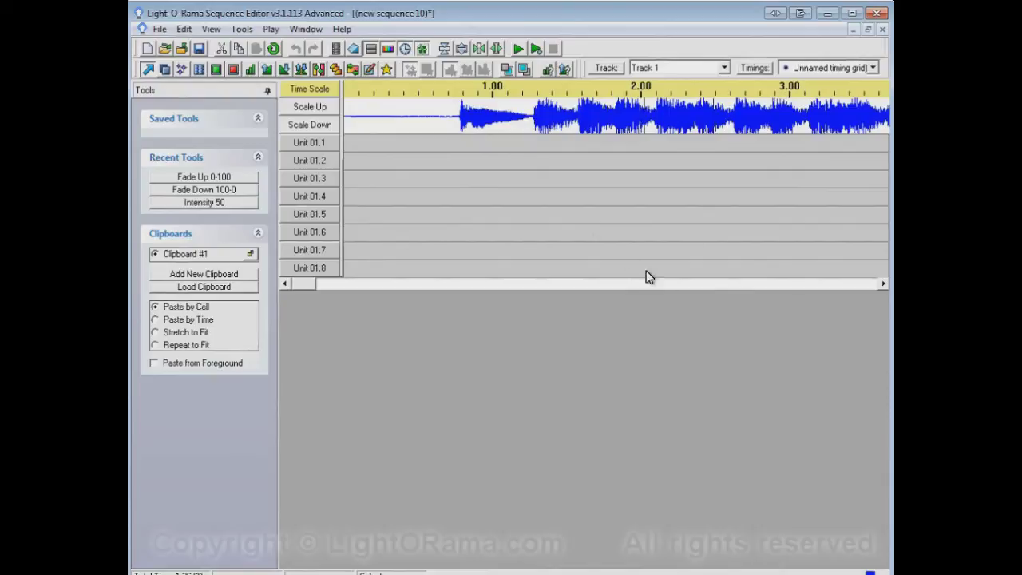
right_click(432, 115)
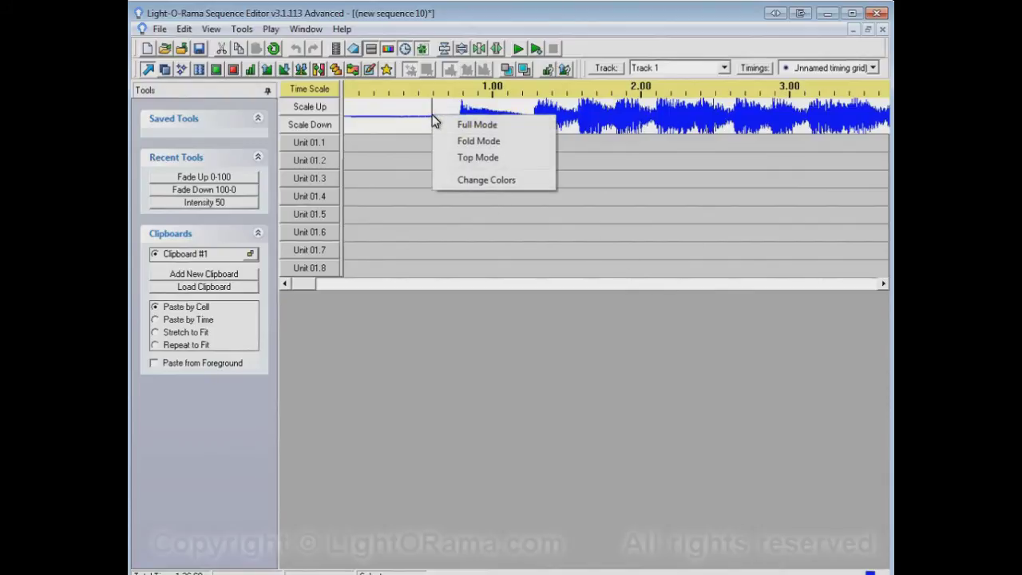
left_click(515, 143)
right_click(543, 119)
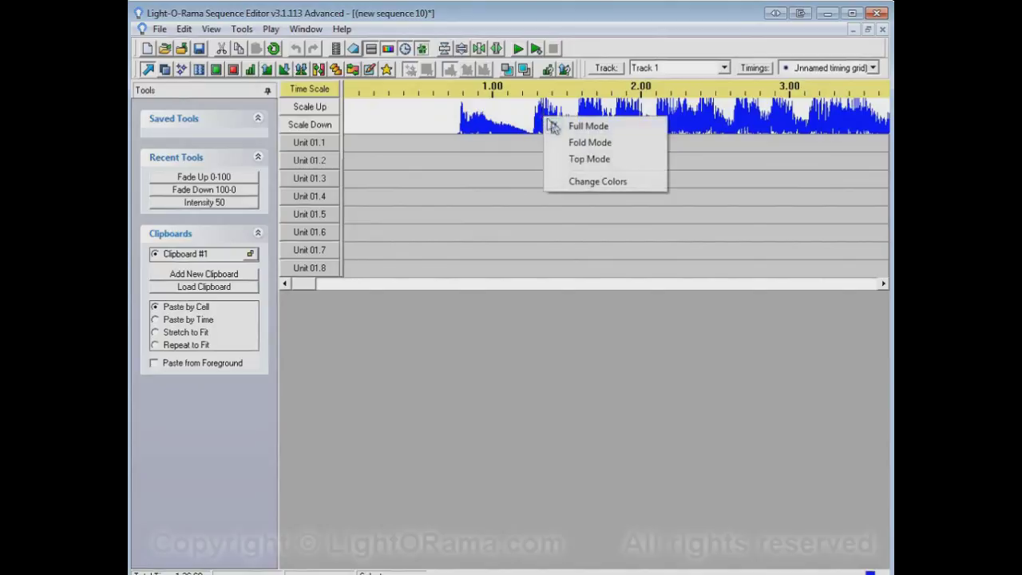
left_click(587, 160)
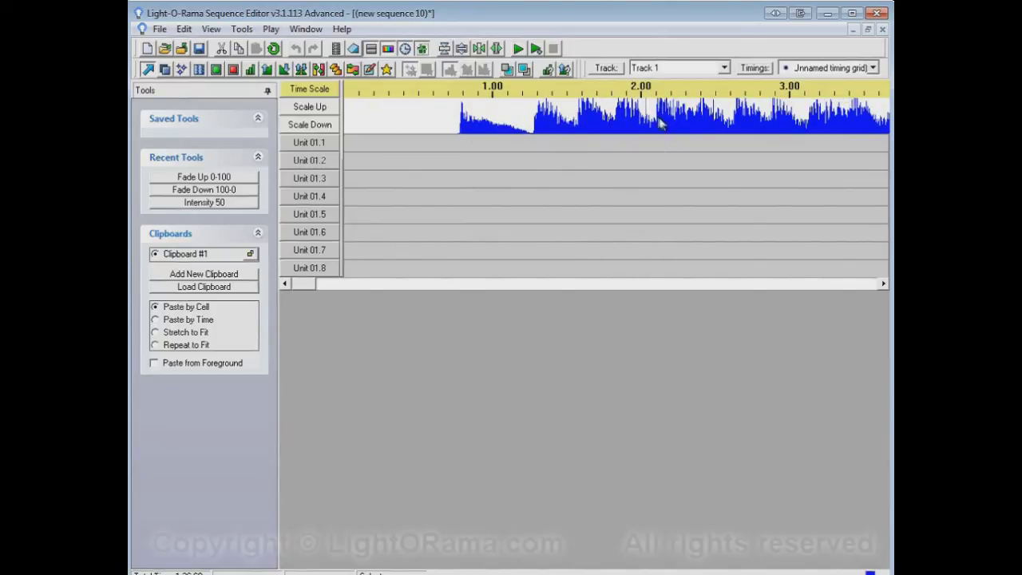
right_click(580, 117)
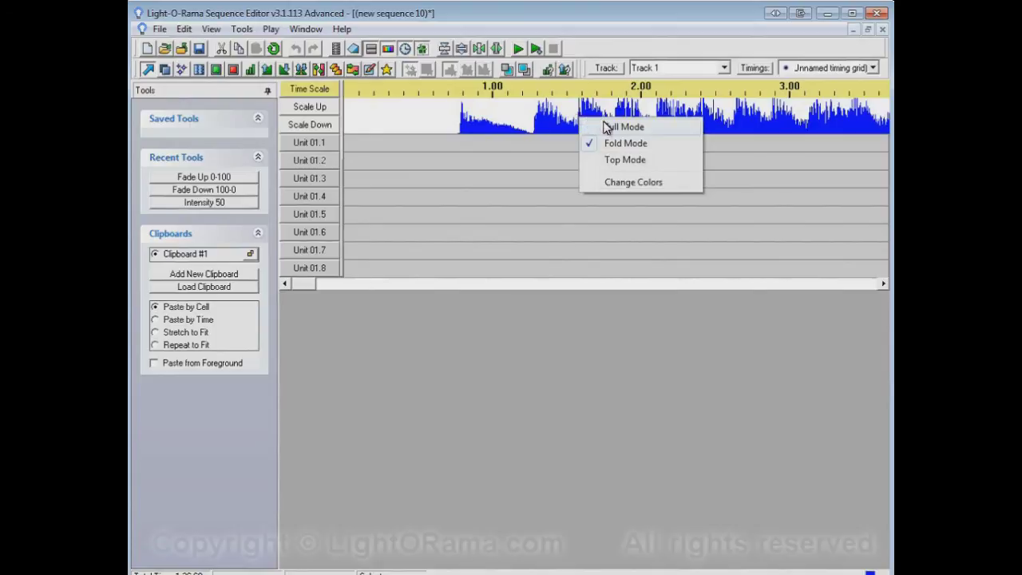
left_click(609, 127)
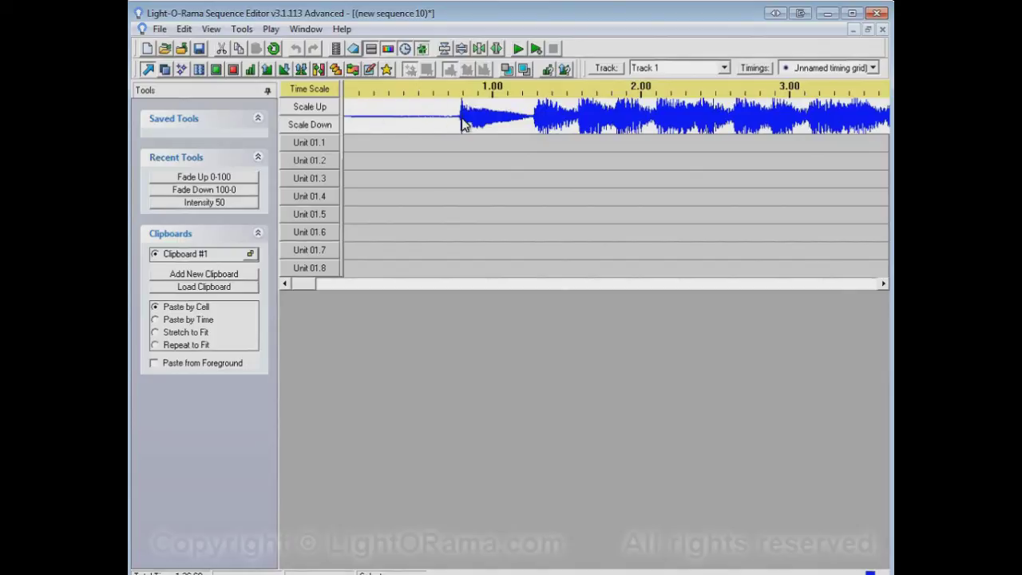
right_click(489, 121)
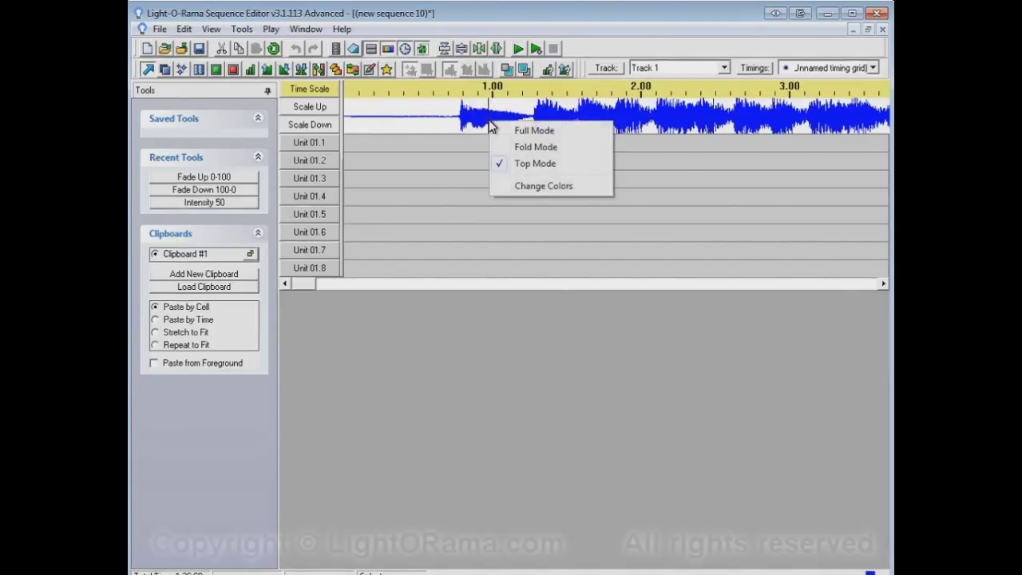
Step: Recolour the waveform via Change Colors to a green foreground on a pink background
left_click(537, 188)
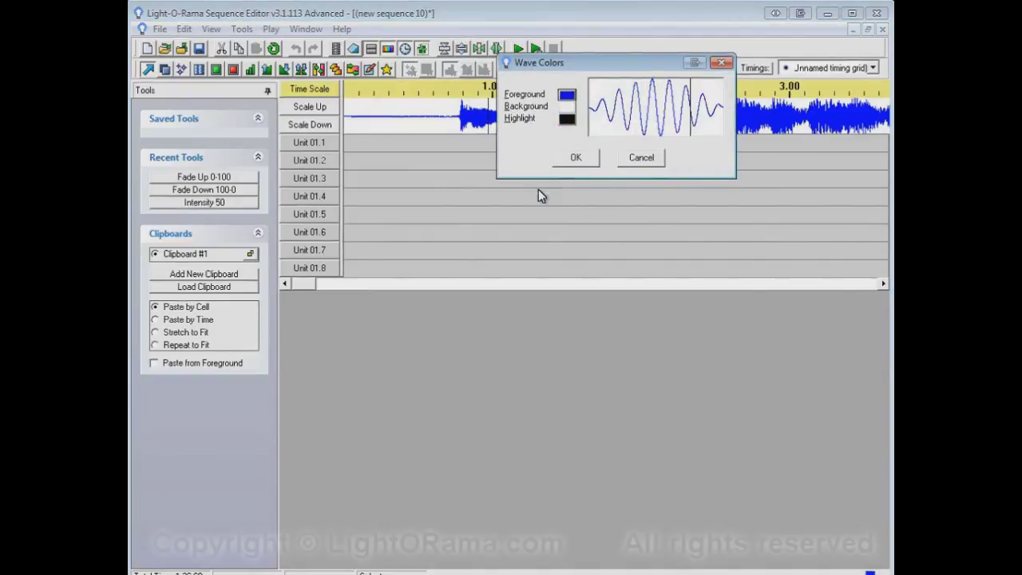
left_click(565, 98)
left_click(555, 131)
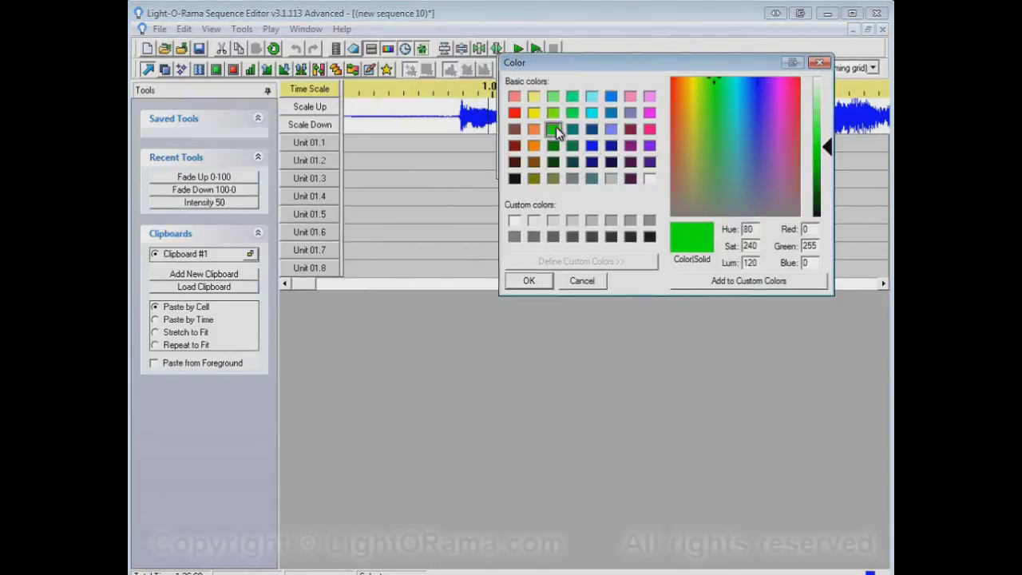
left_click(531, 281)
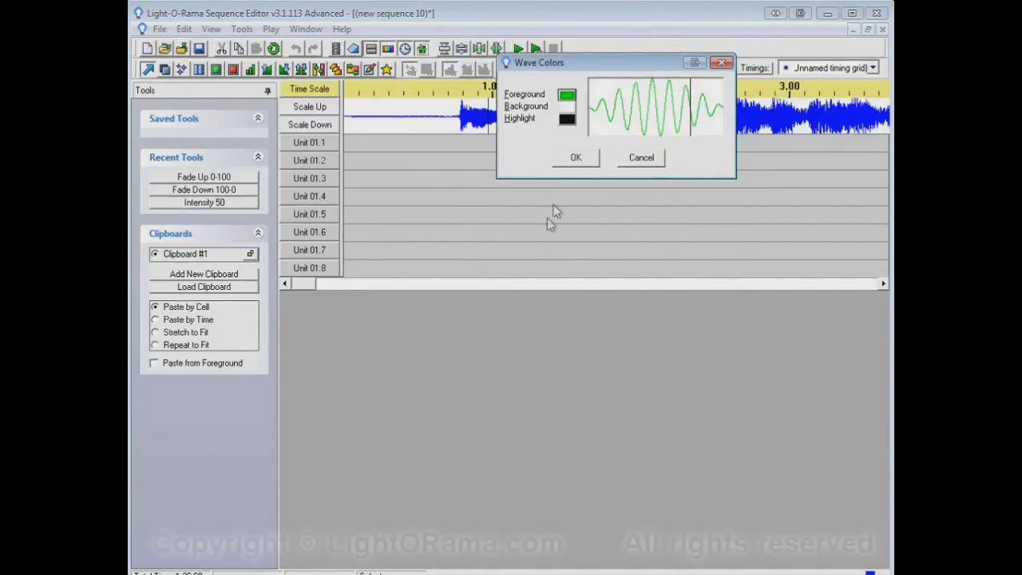
left_click(568, 108)
left_click(650, 128)
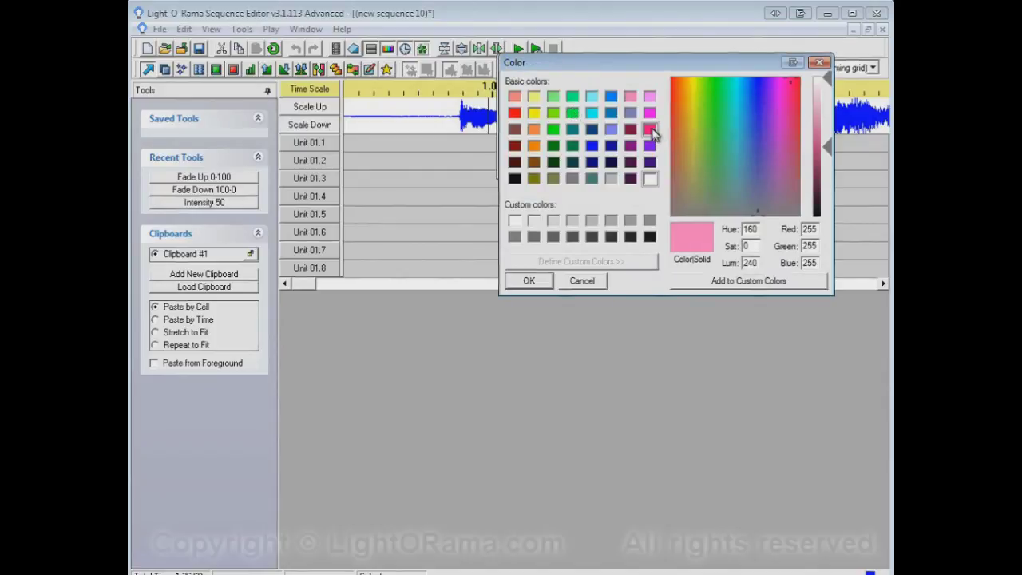
left_click(529, 282)
left_click(587, 159)
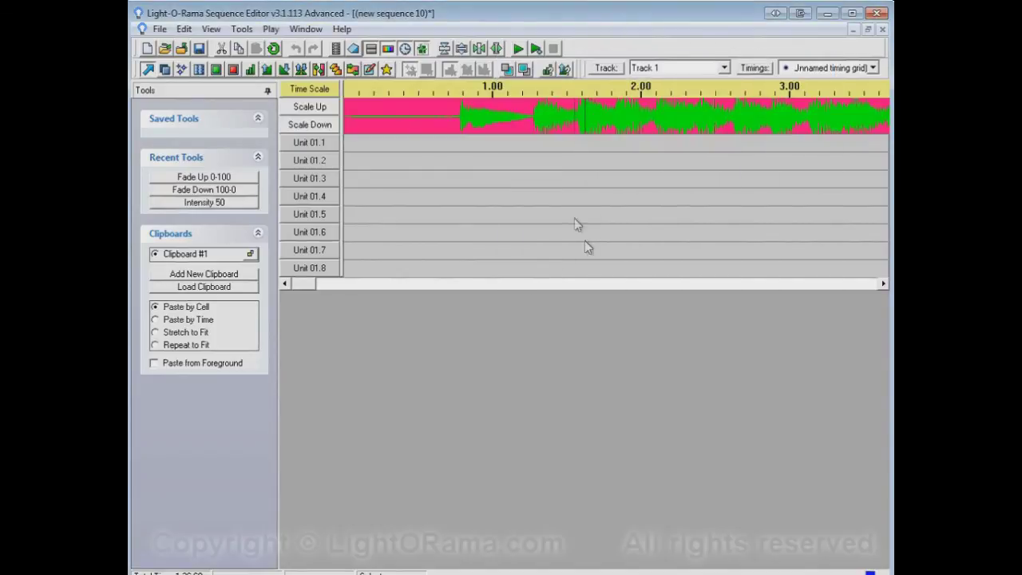